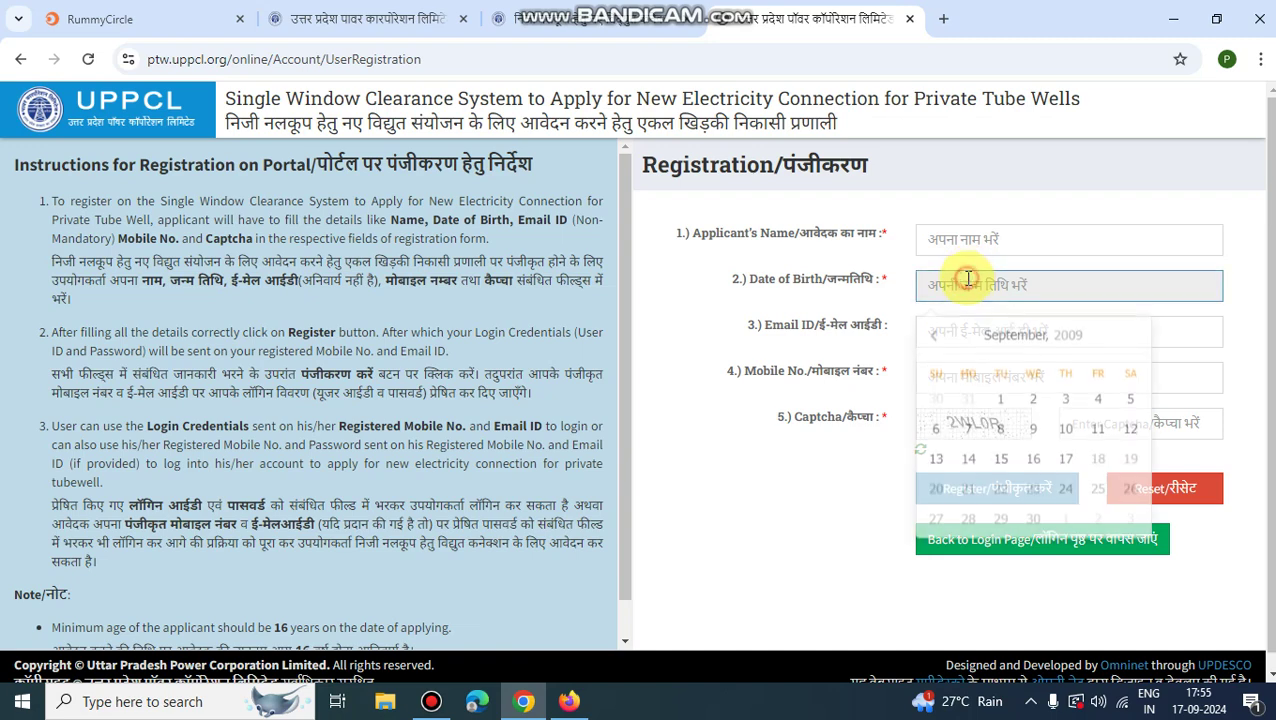
Step: Enter a date of birth in the registration form and check the email, mobile number and captcha fields
click(1026, 332)
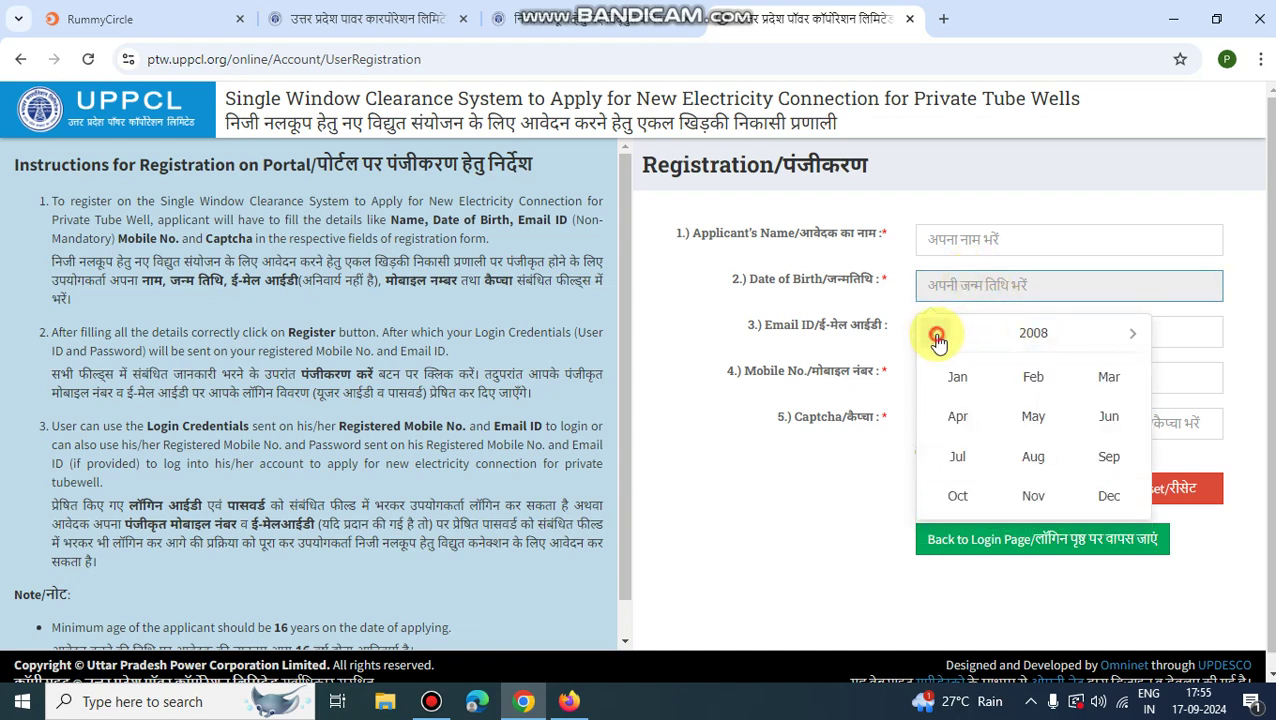
click(936, 338)
click(1033, 376)
click(1040, 424)
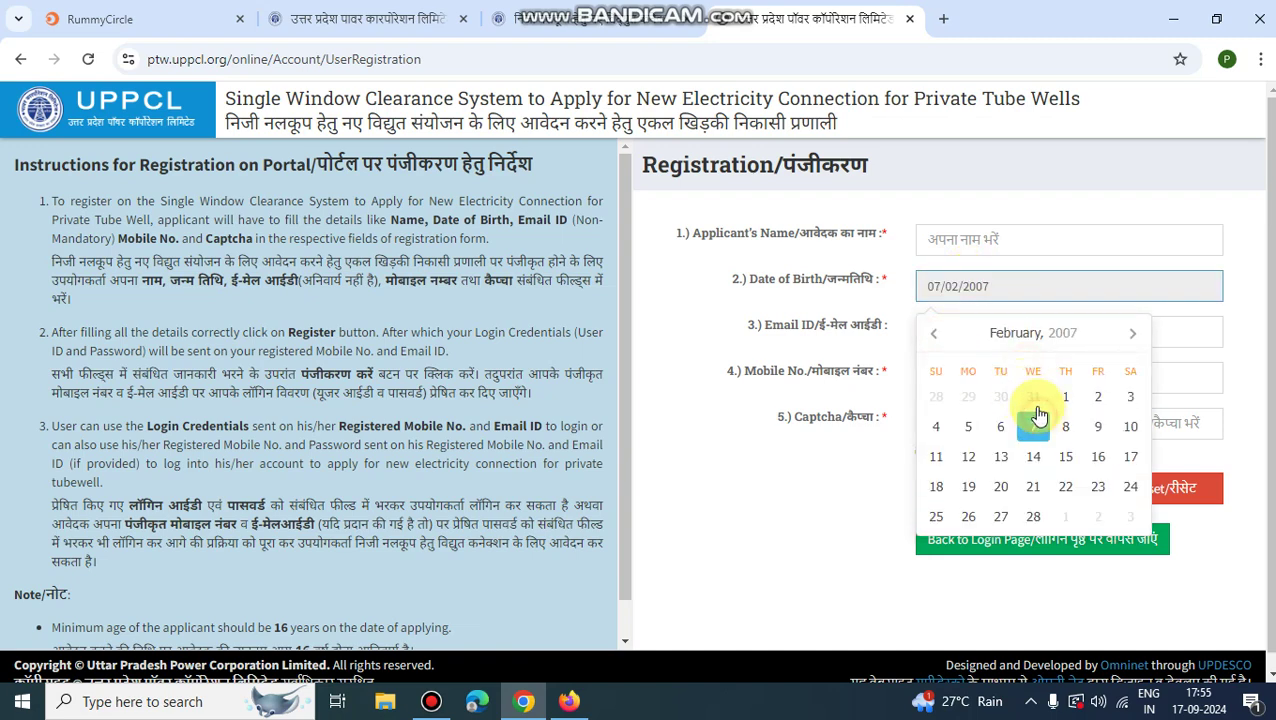
click(852, 329)
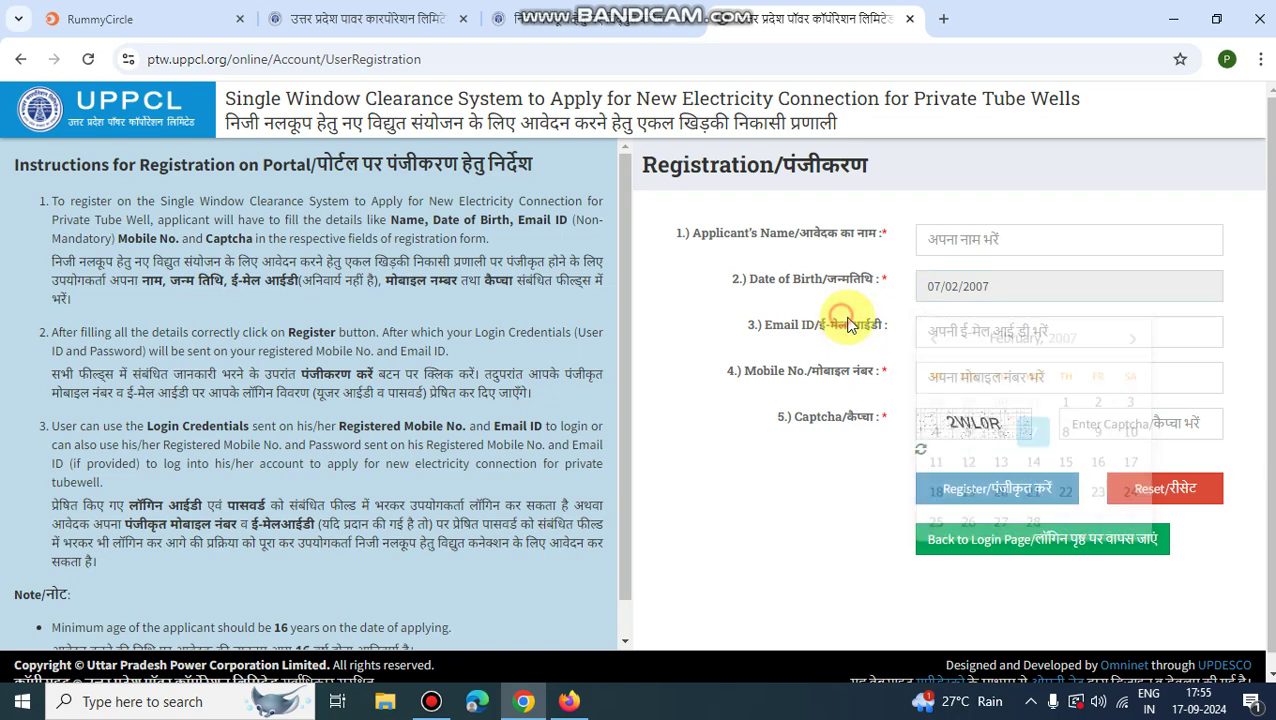
click(948, 330)
click(967, 385)
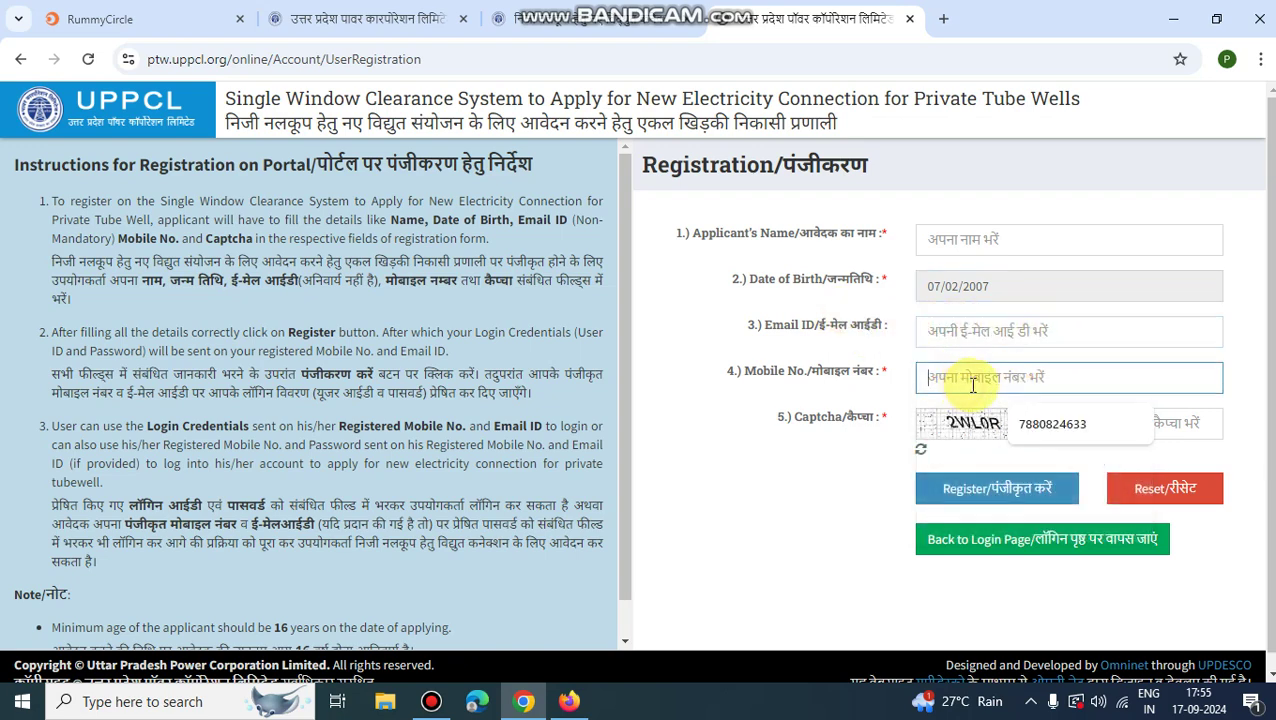
click(1182, 424)
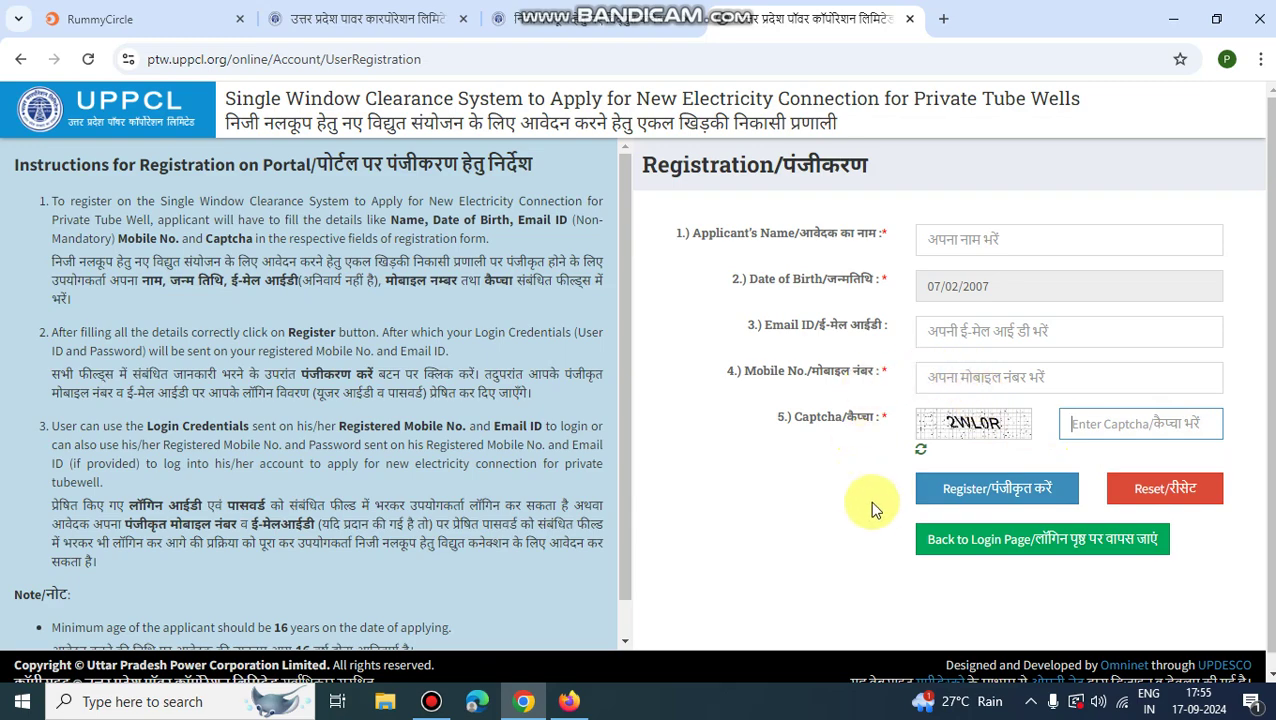
Step: Return to the login page and sign in to the applicant's account with the login ID, password and captcha
click(1001, 548)
click(1040, 480)
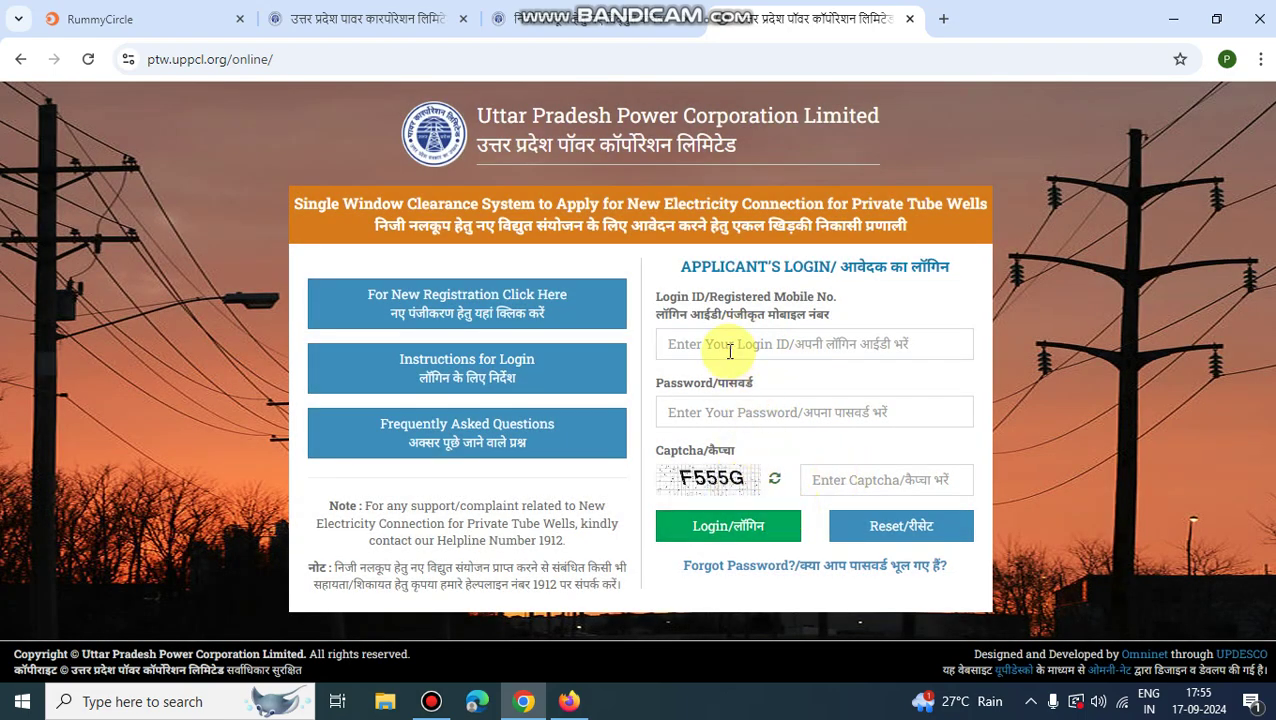
click(431, 701)
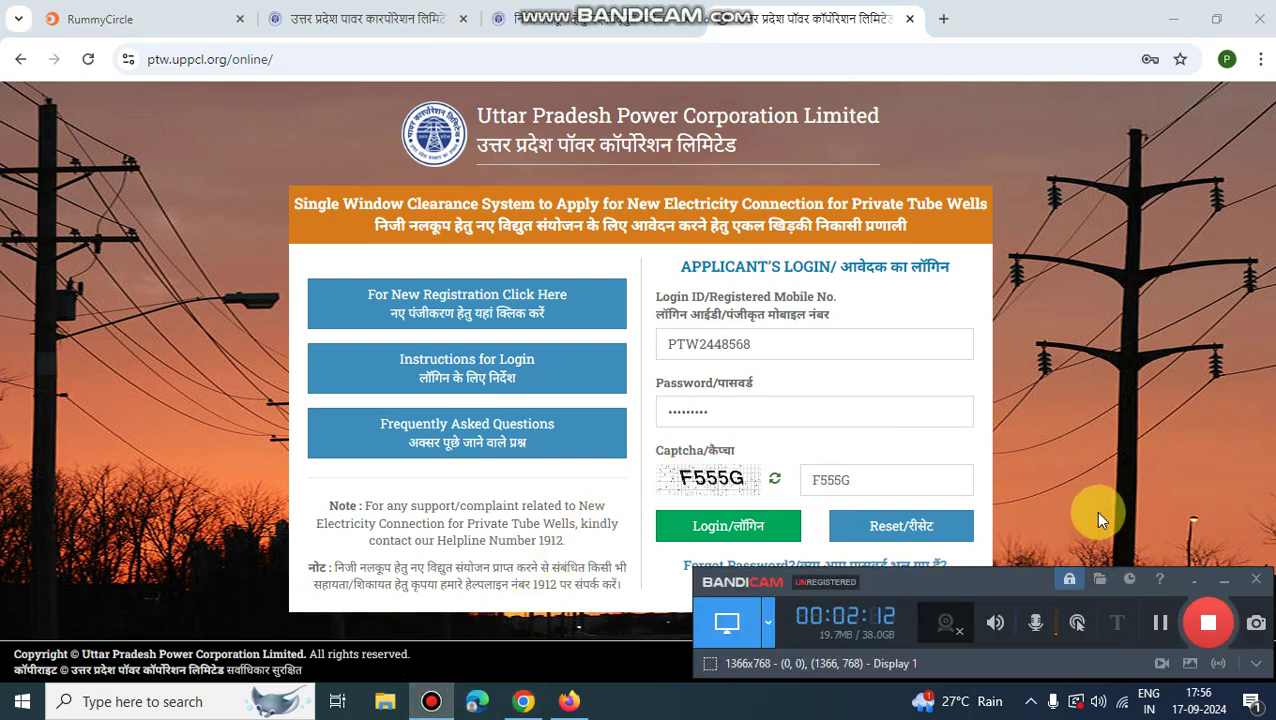
click(1095, 512)
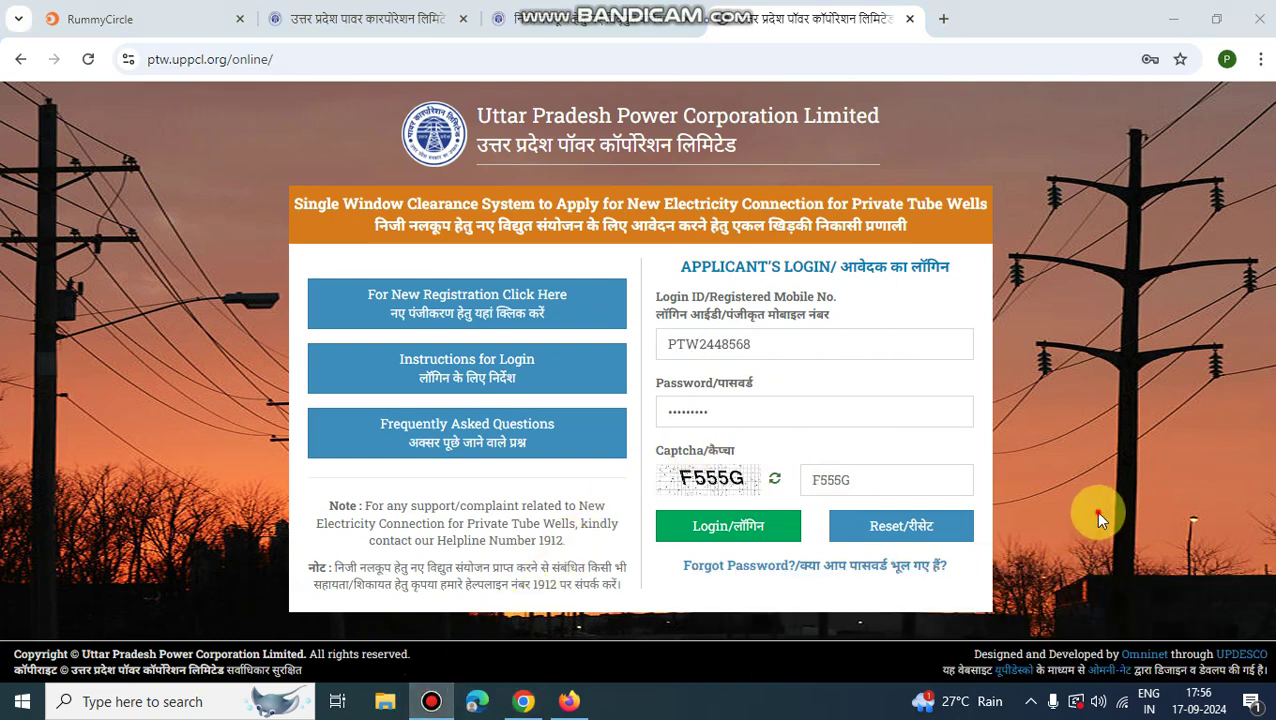
click(728, 528)
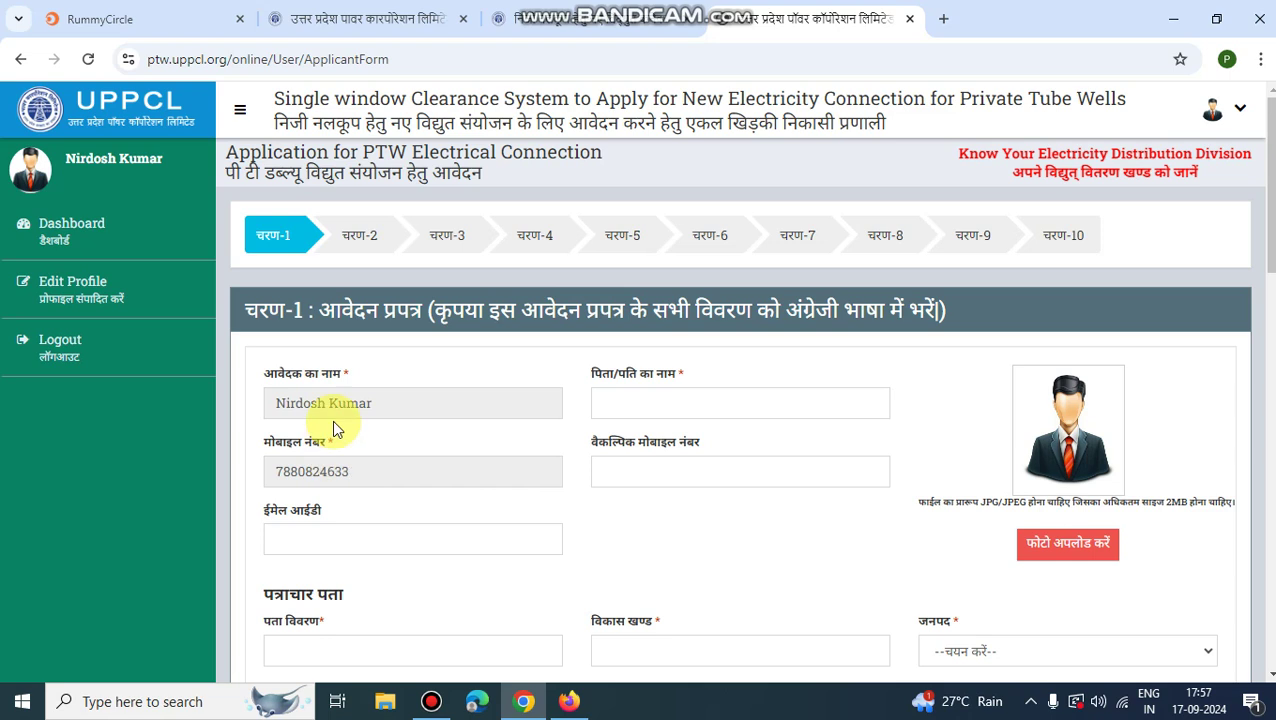
Step: Fill in the father's or husband's name, then the address details and development block of the correspondence address
click(641, 406)
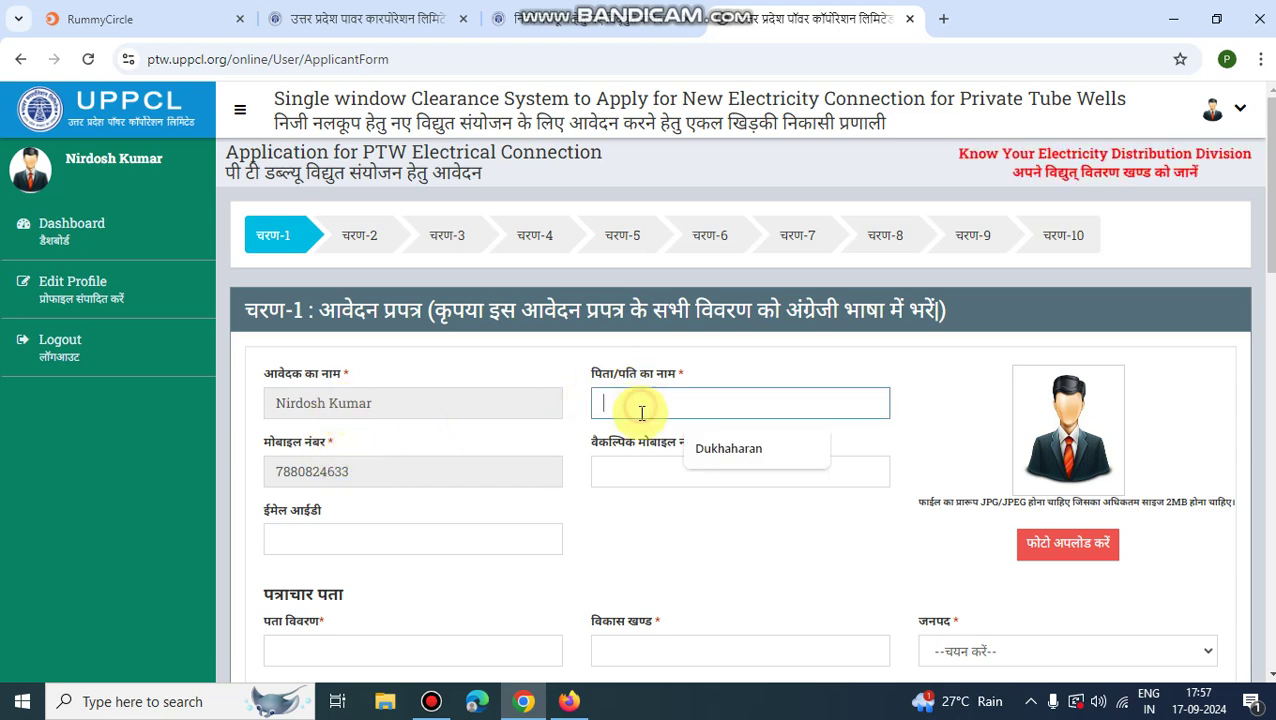
click(716, 452)
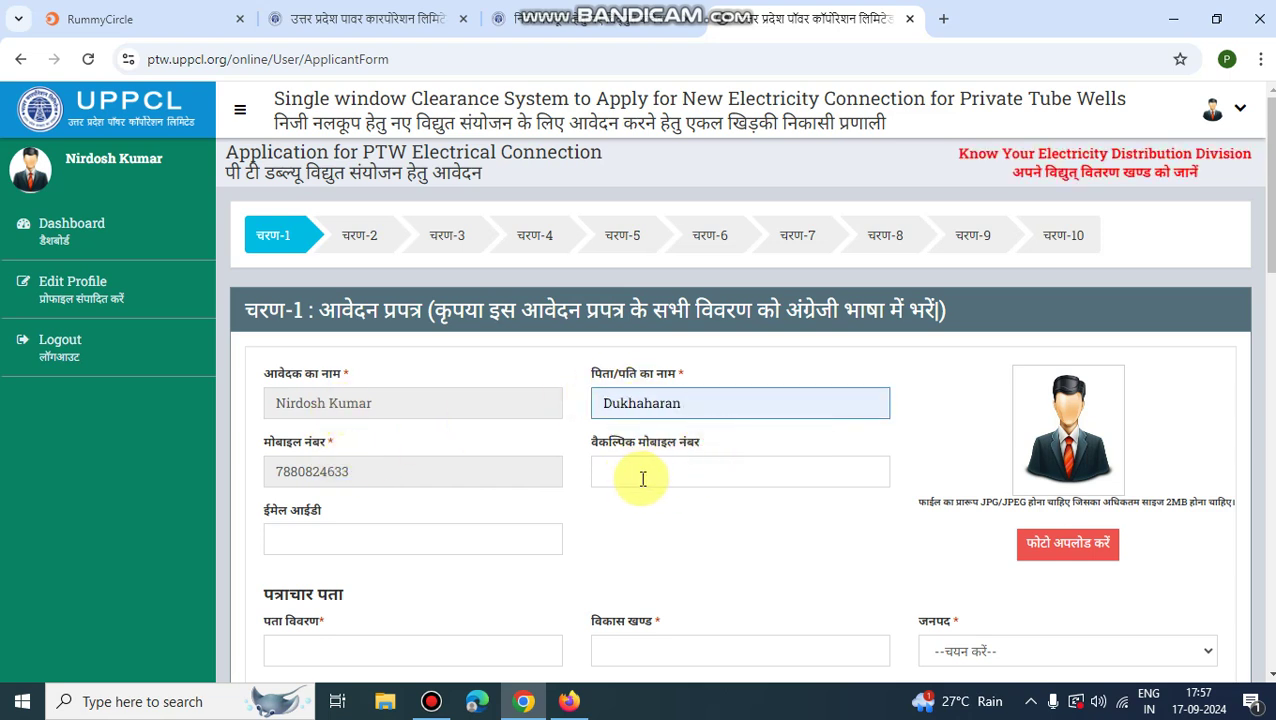
scroll(648, 479, down, 1)
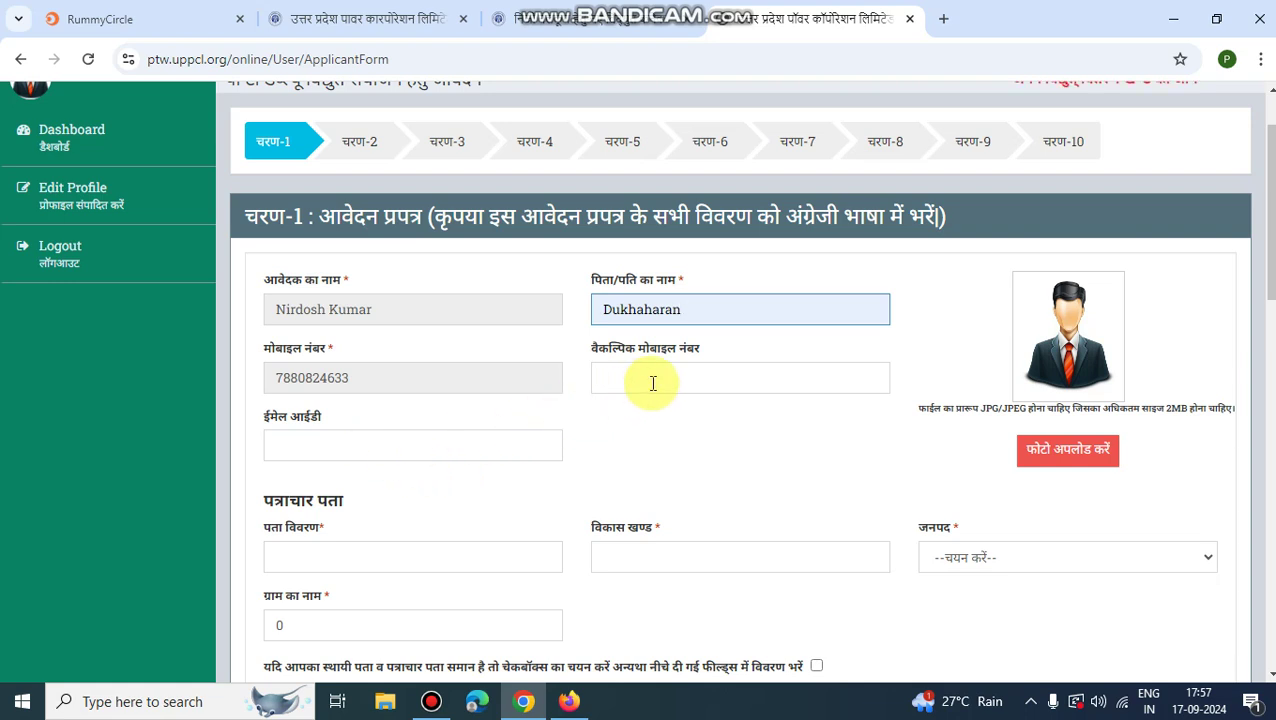
click(352, 550)
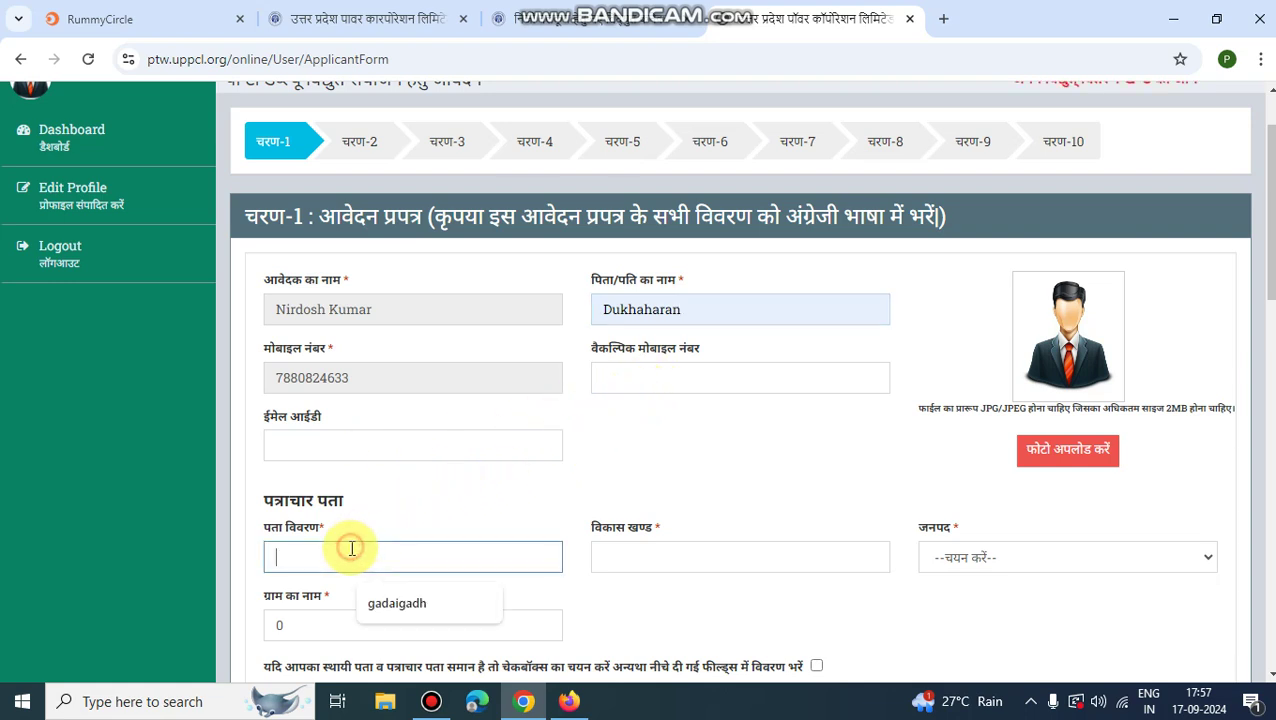
click(384, 600)
click(707, 549)
click(699, 601)
Step: Select the district and enter the village name for the correspondence address
click(1010, 557)
scroll(1008, 515, down, 15)
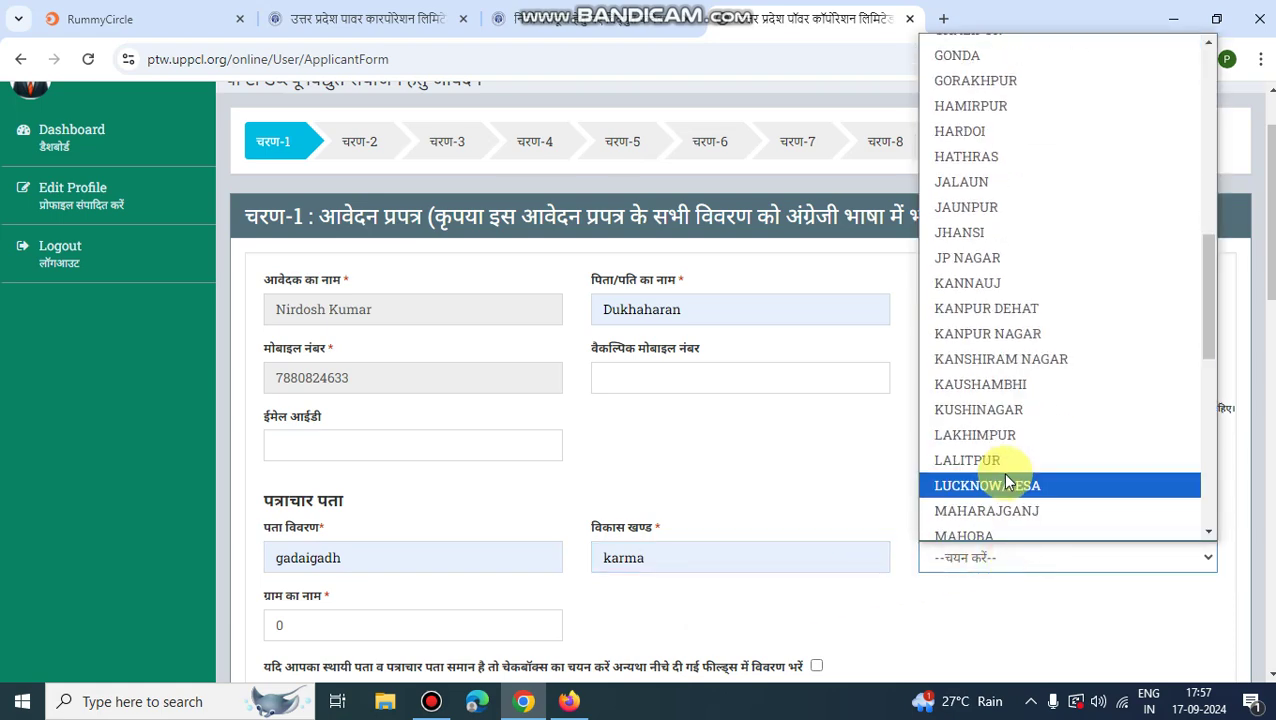
click(1008, 452)
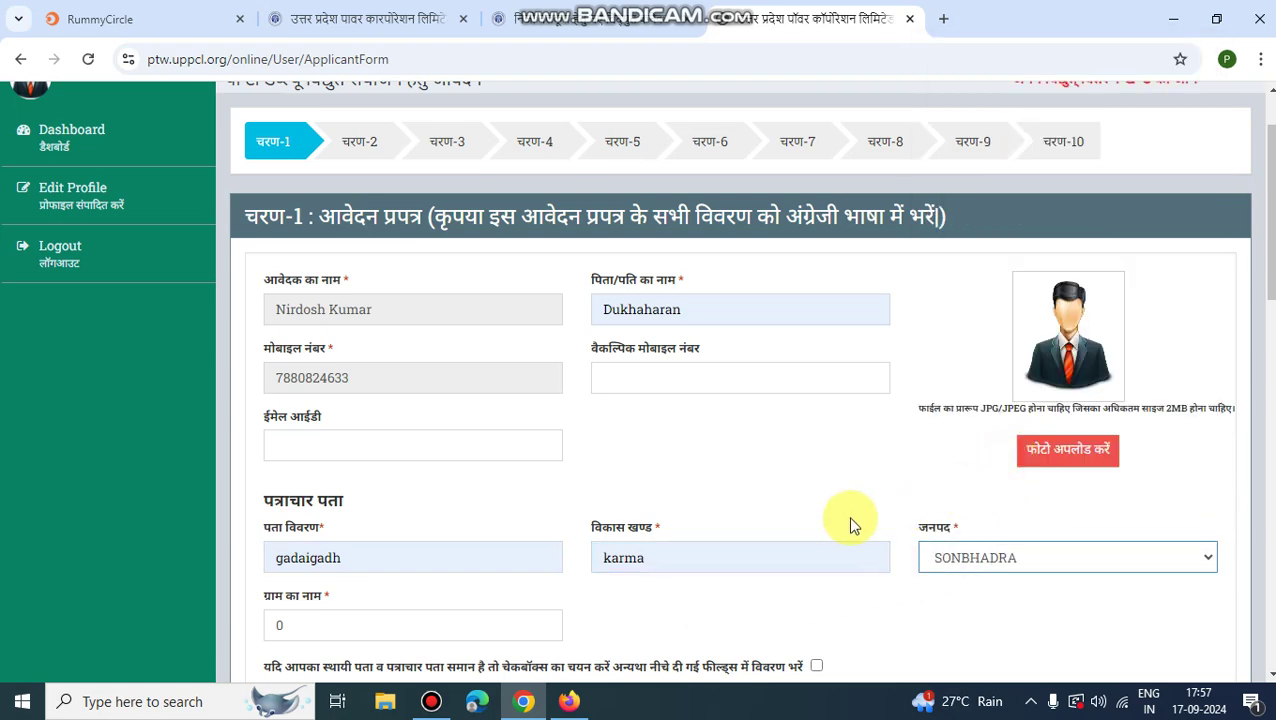
scroll(700, 512, down, 2)
click(316, 439)
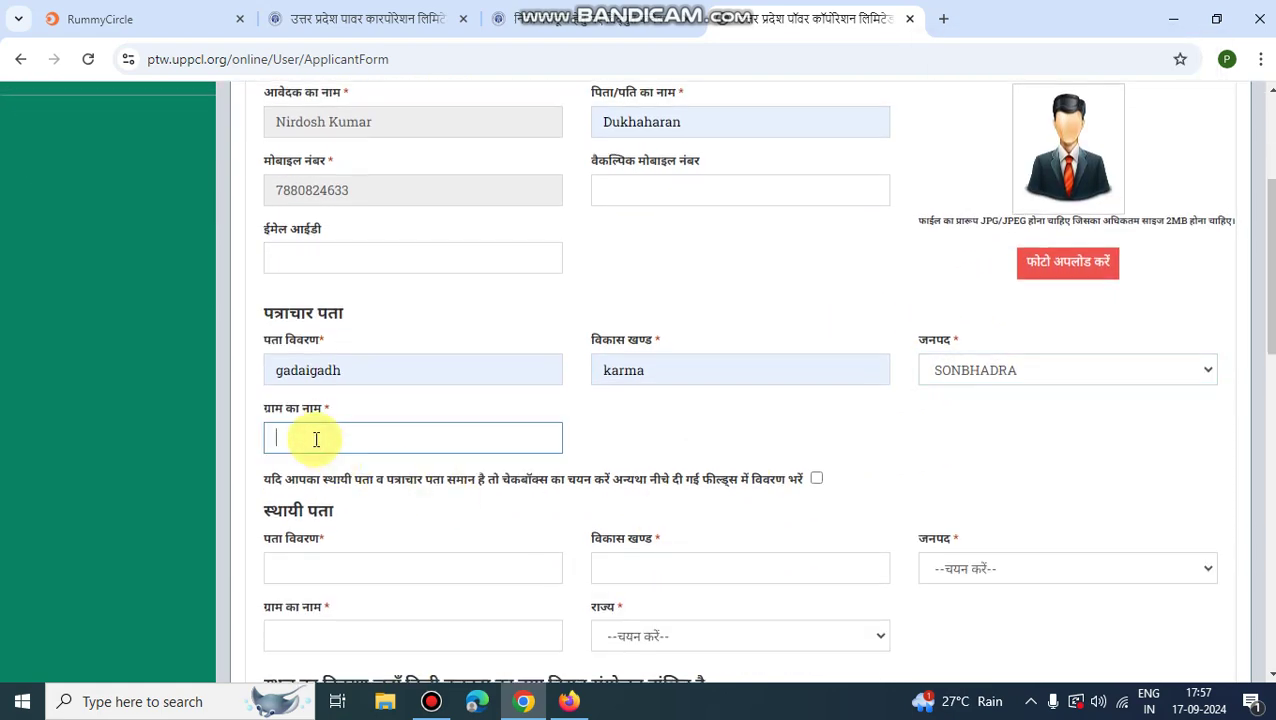
click(390, 487)
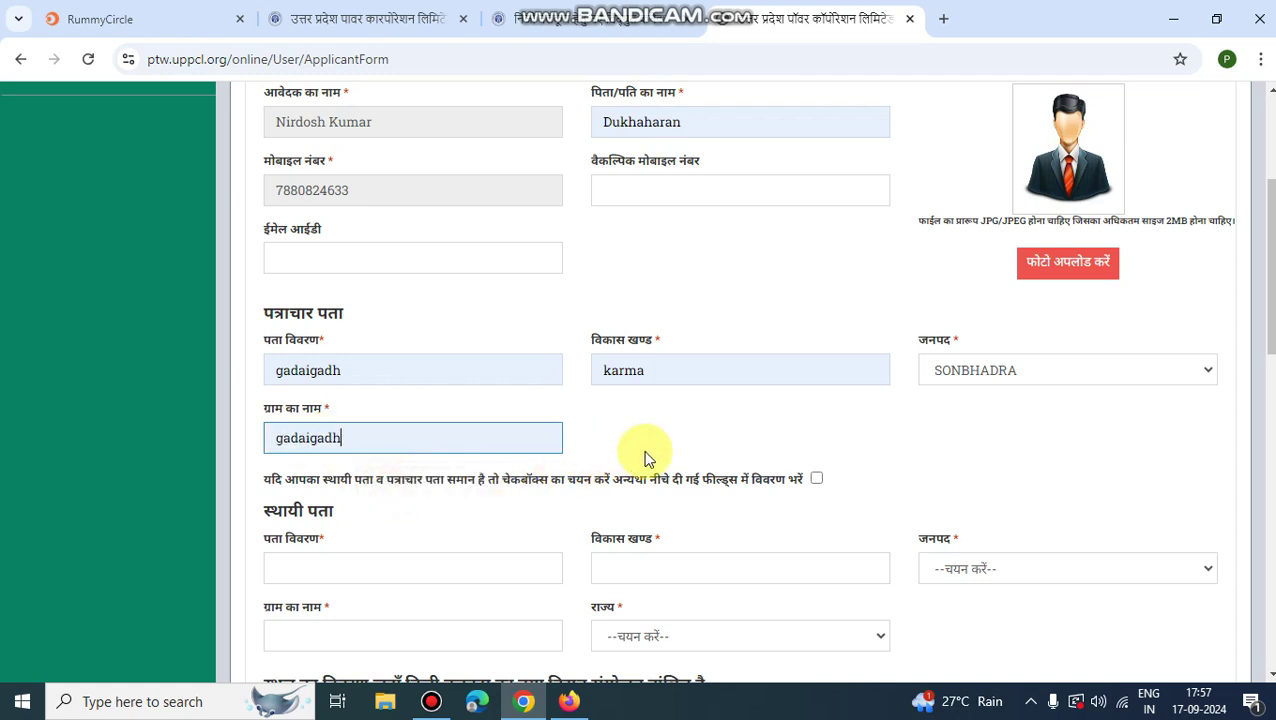
Step: Mark the permanent address as the same as the correspondence address and set its state to Uttar Pradesh
click(816, 478)
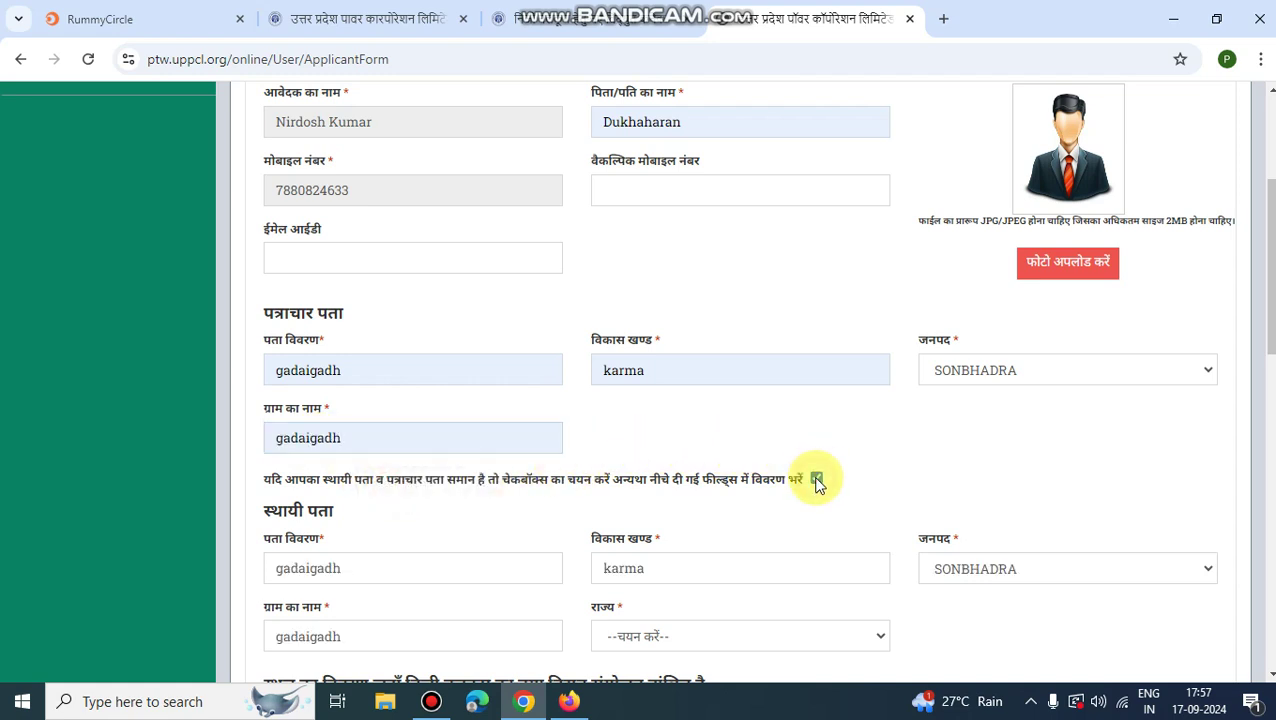
click(701, 640)
scroll(700, 490, down, 4)
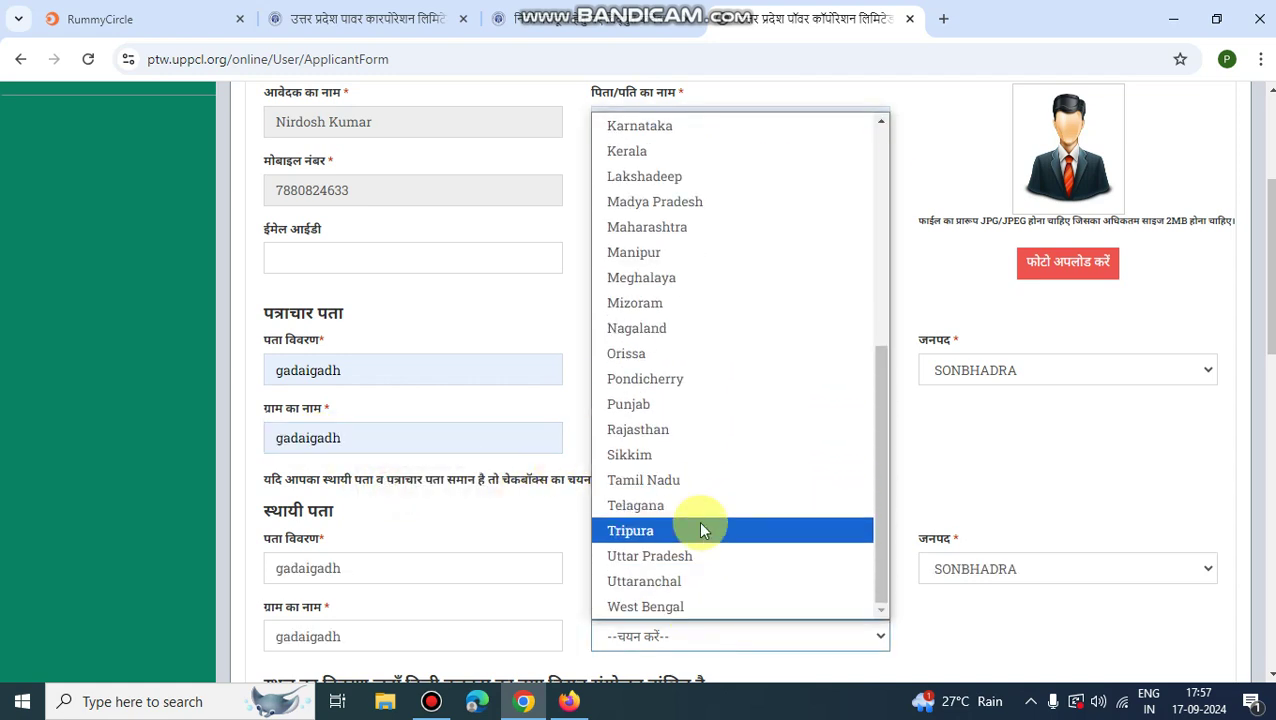
click(683, 556)
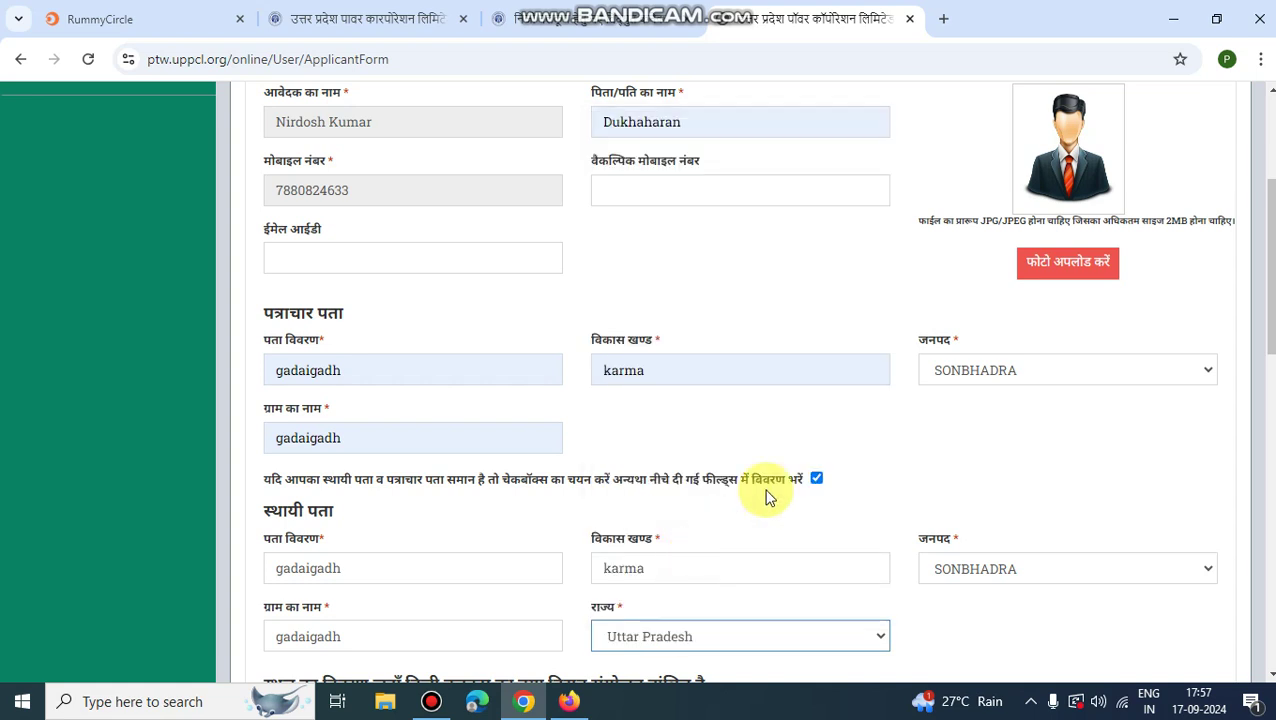
Step: Choose the applicant's photo file for upload in the application form
click(1066, 266)
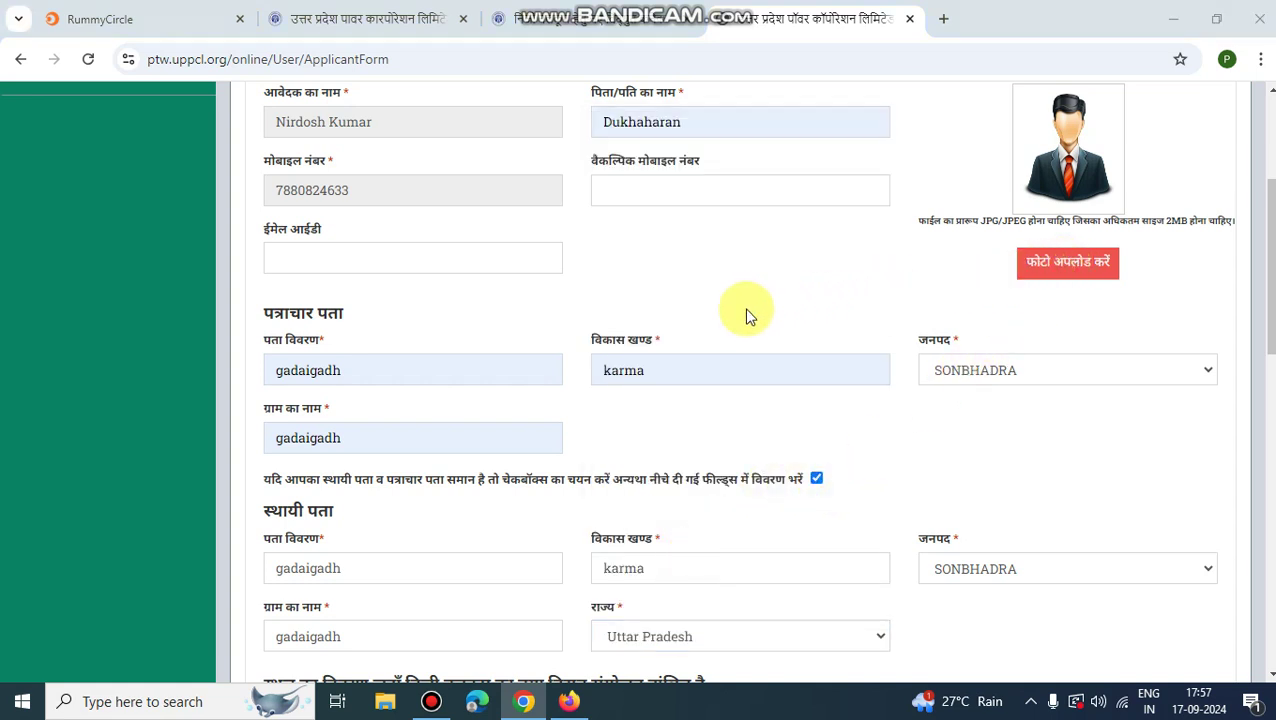
click(446, 165)
double_click(446, 165)
double_click(239, 157)
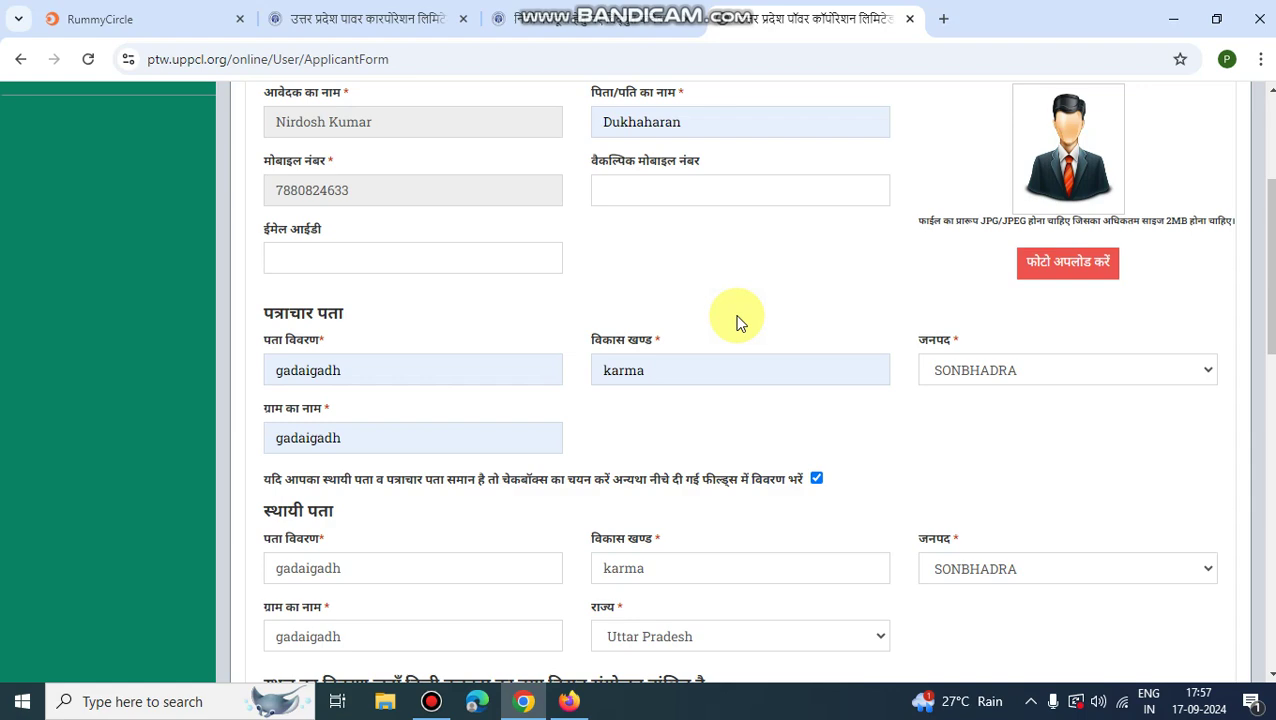
Step: Fill in the tube well site's address and development block, and set its area to ग्रामीण (rural)
scroll(737, 320, down, 2)
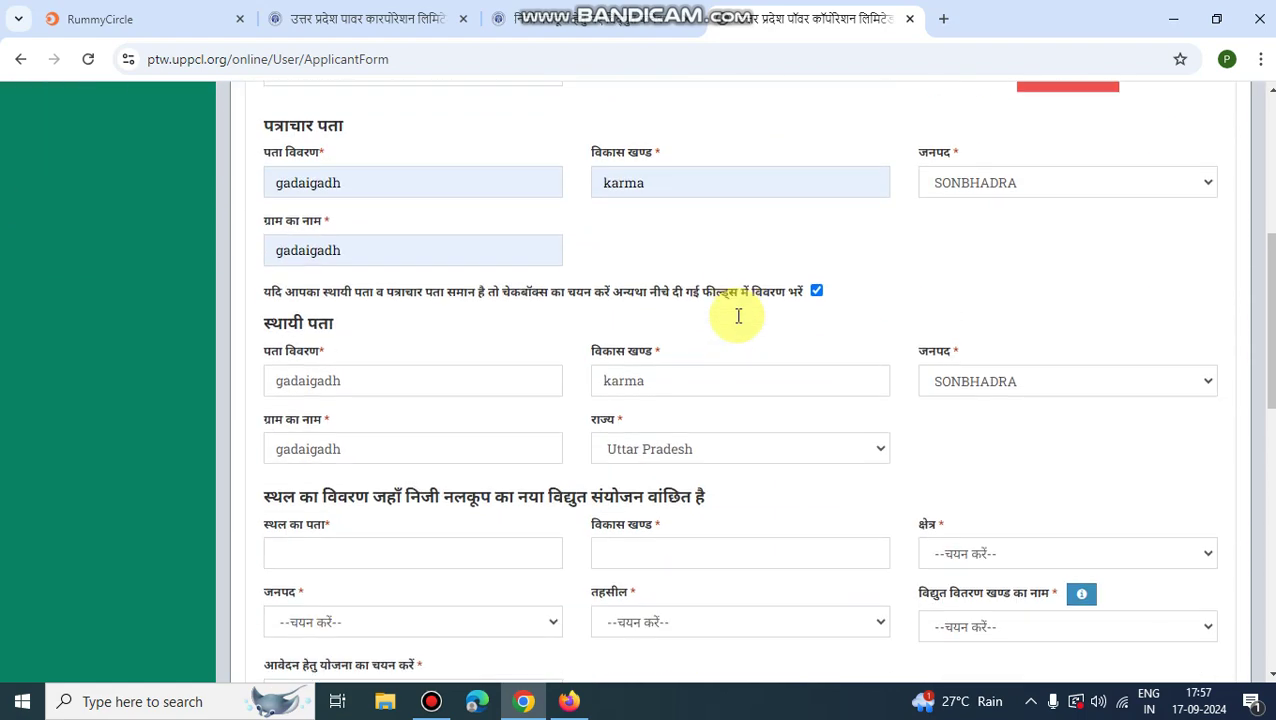
scroll(737, 318, up, 1)
scroll(737, 318, down, 4)
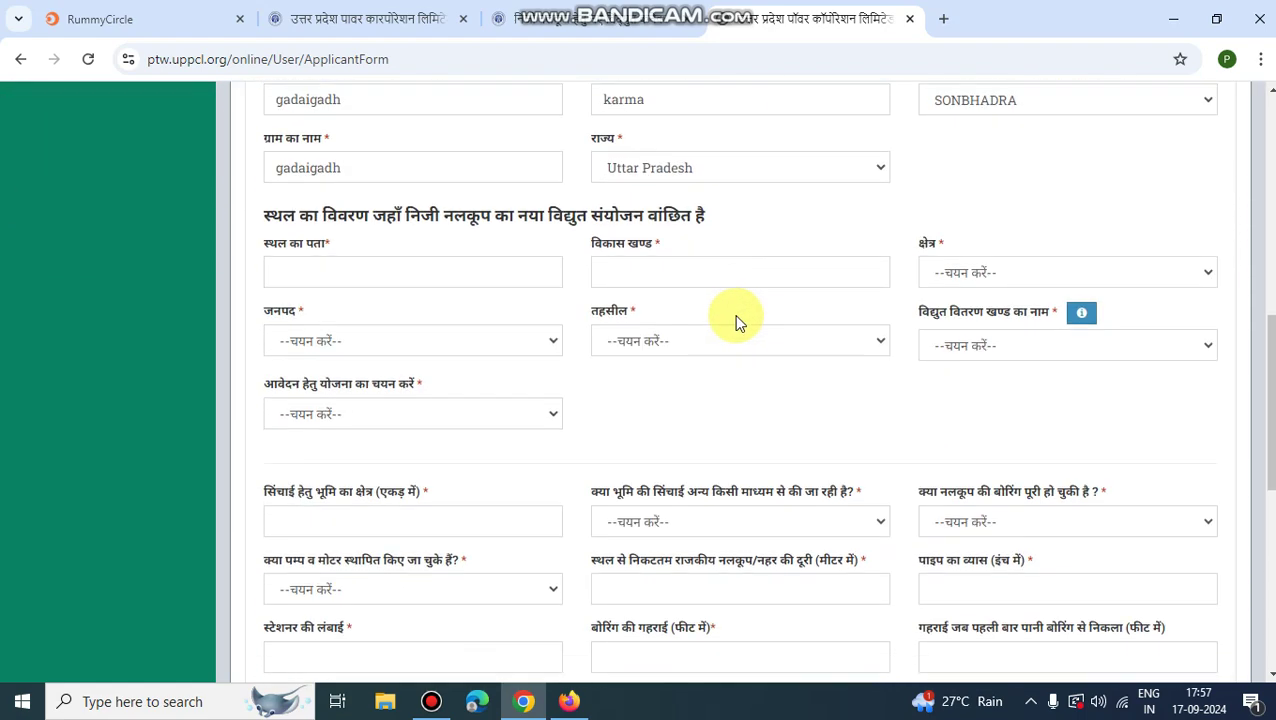
click(345, 273)
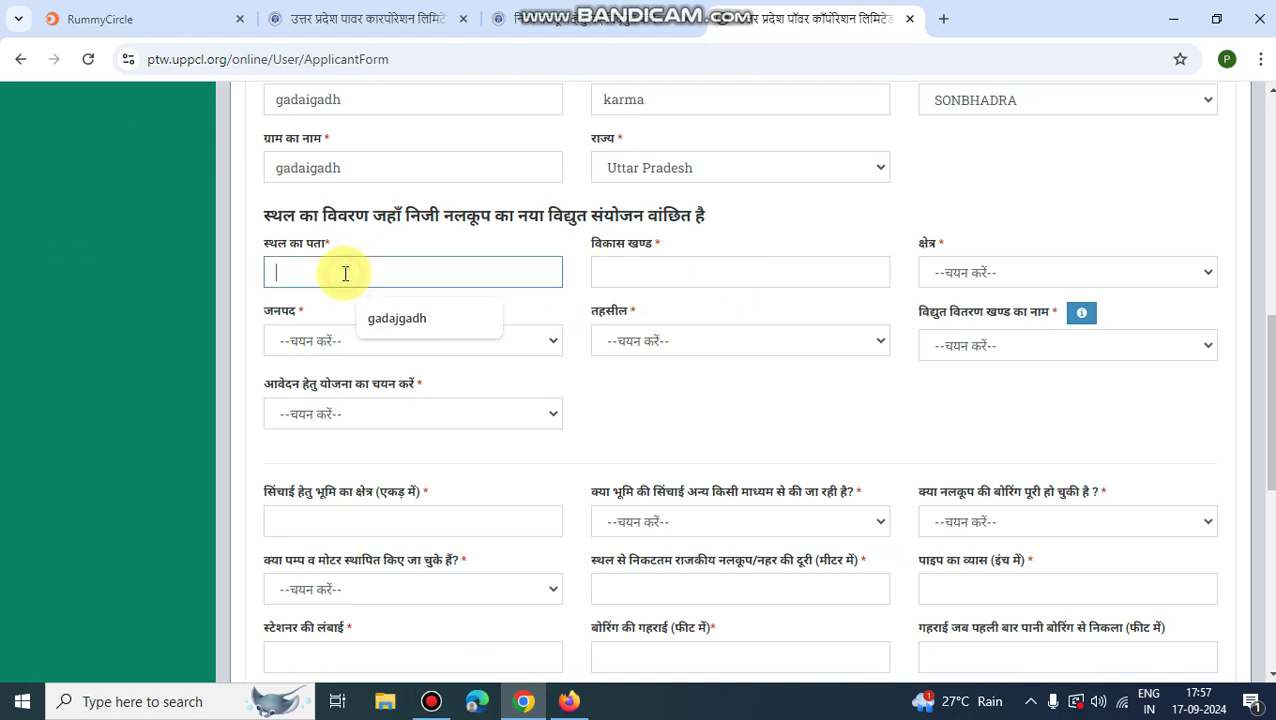
click(392, 317)
click(655, 272)
click(700, 314)
click(977, 272)
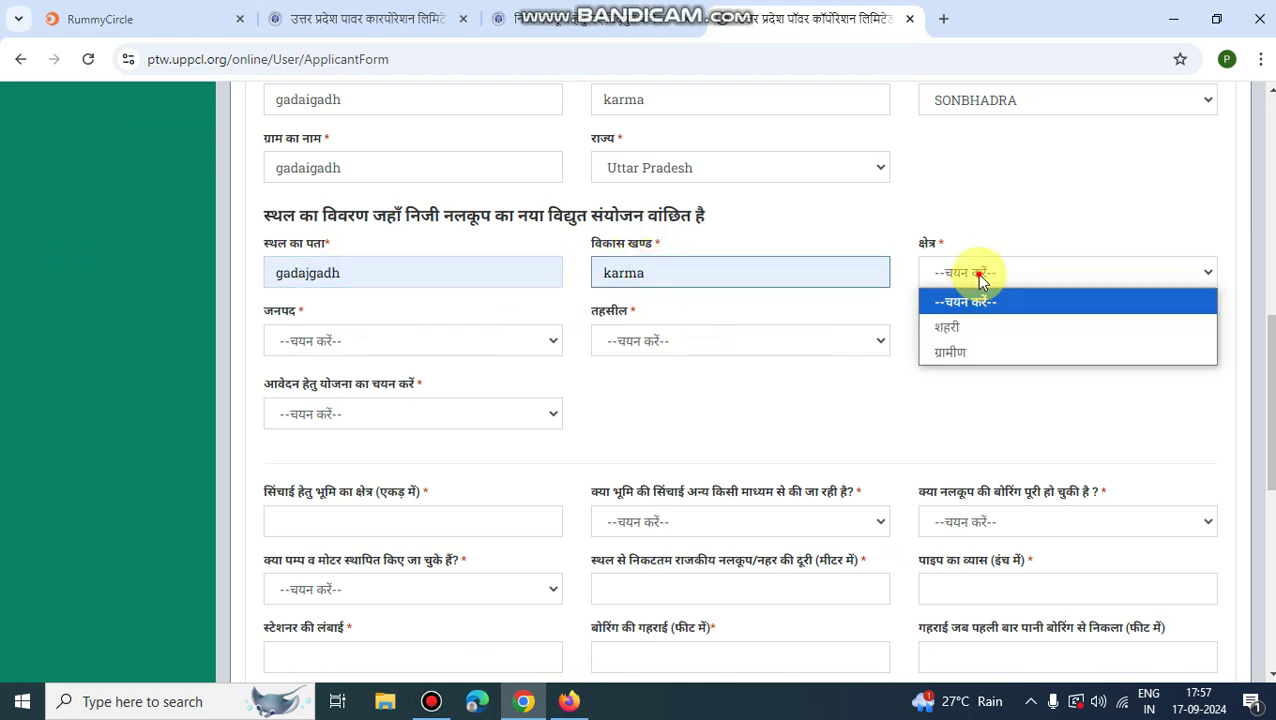
click(975, 350)
Step: Select the district and tehsil of the site where the tube well connection is wanted
click(394, 341)
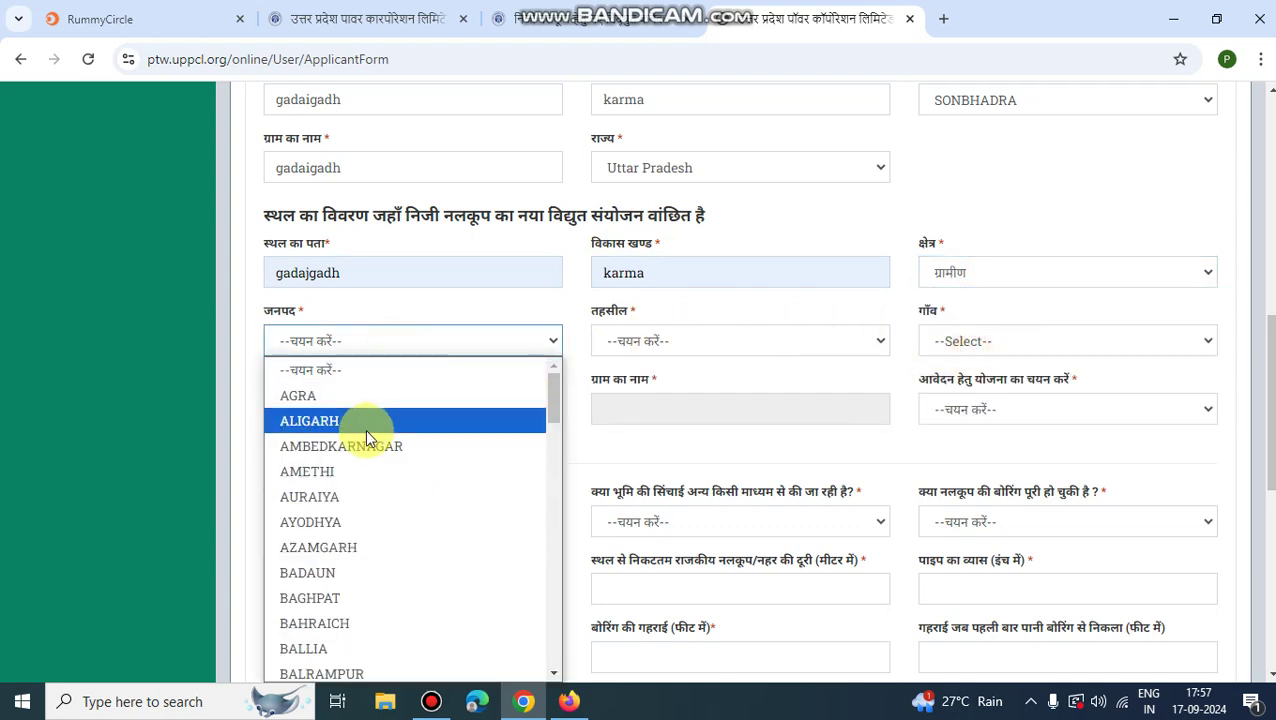
scroll(390, 460, down, 3)
scroll(406, 487, down, 10)
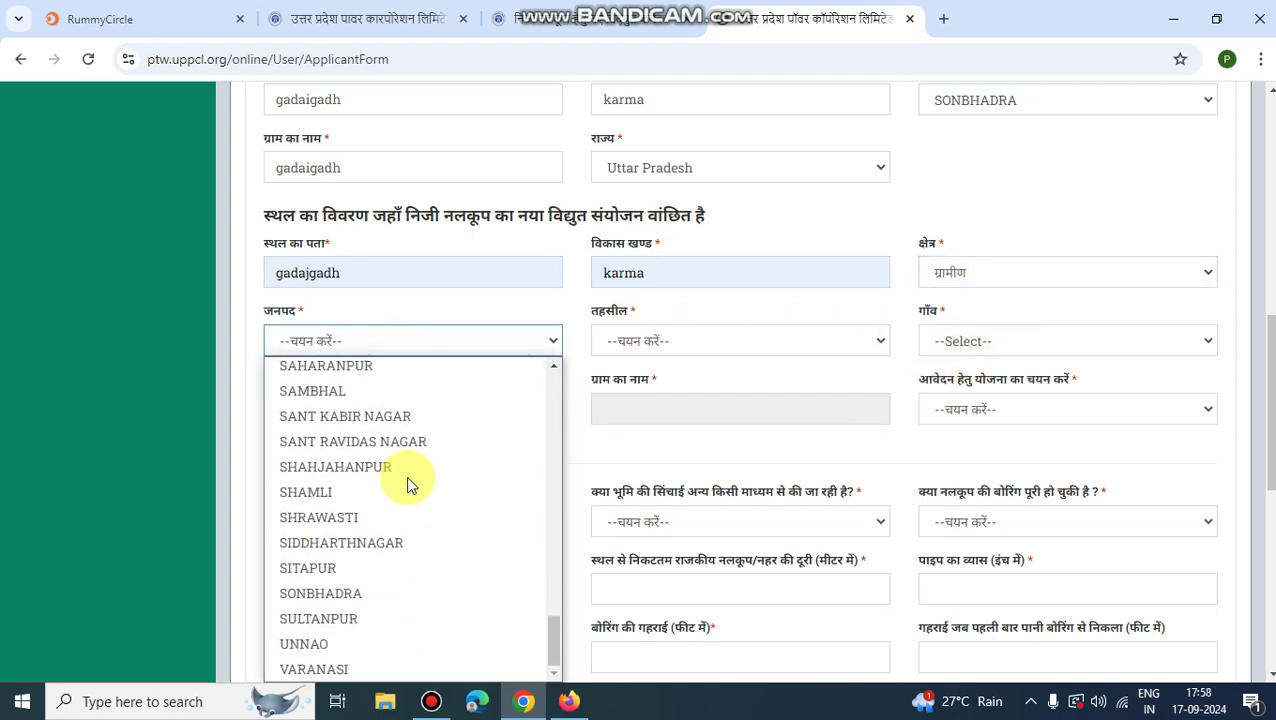
click(370, 594)
click(680, 341)
click(627, 415)
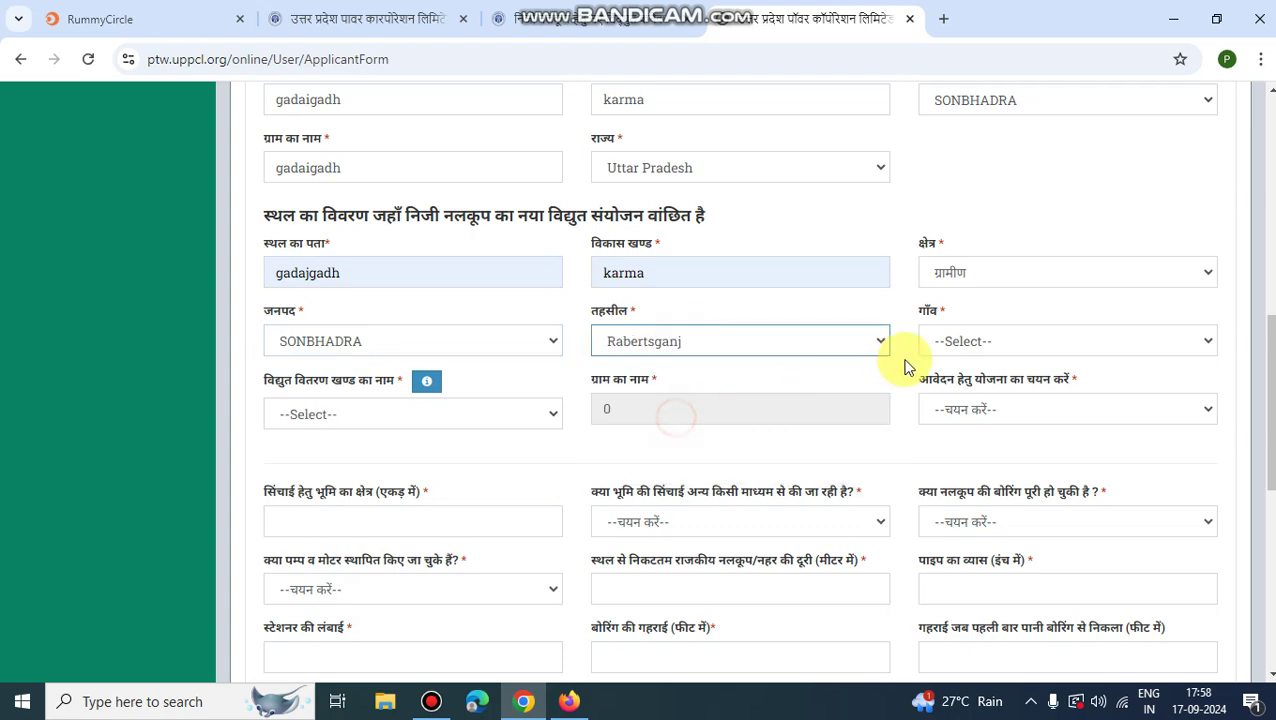
Step: Find and select the tube well site's village among the villages of the chosen tehsil
click(951, 343)
text(ga)
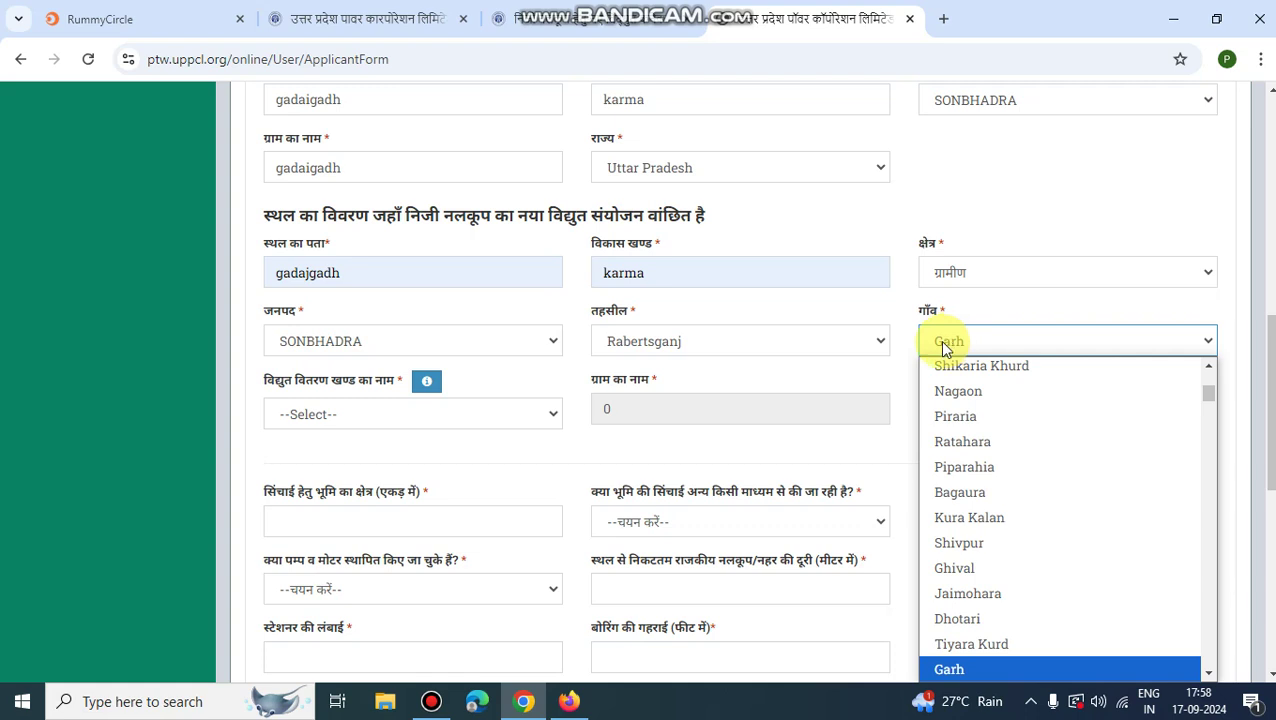
text(gu)
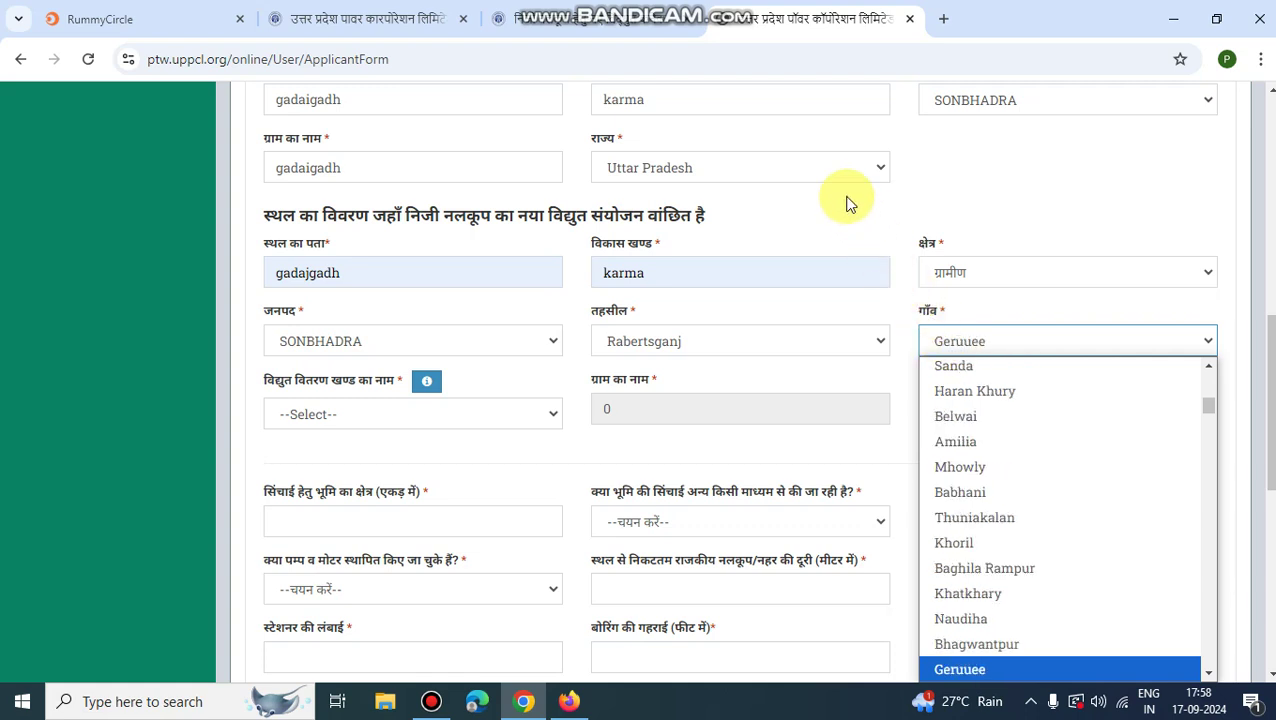
key(g)
key(g)
key(g)
key(g)
key(g)
key(g)
key(g)
key(g)
key(g)
key(g)
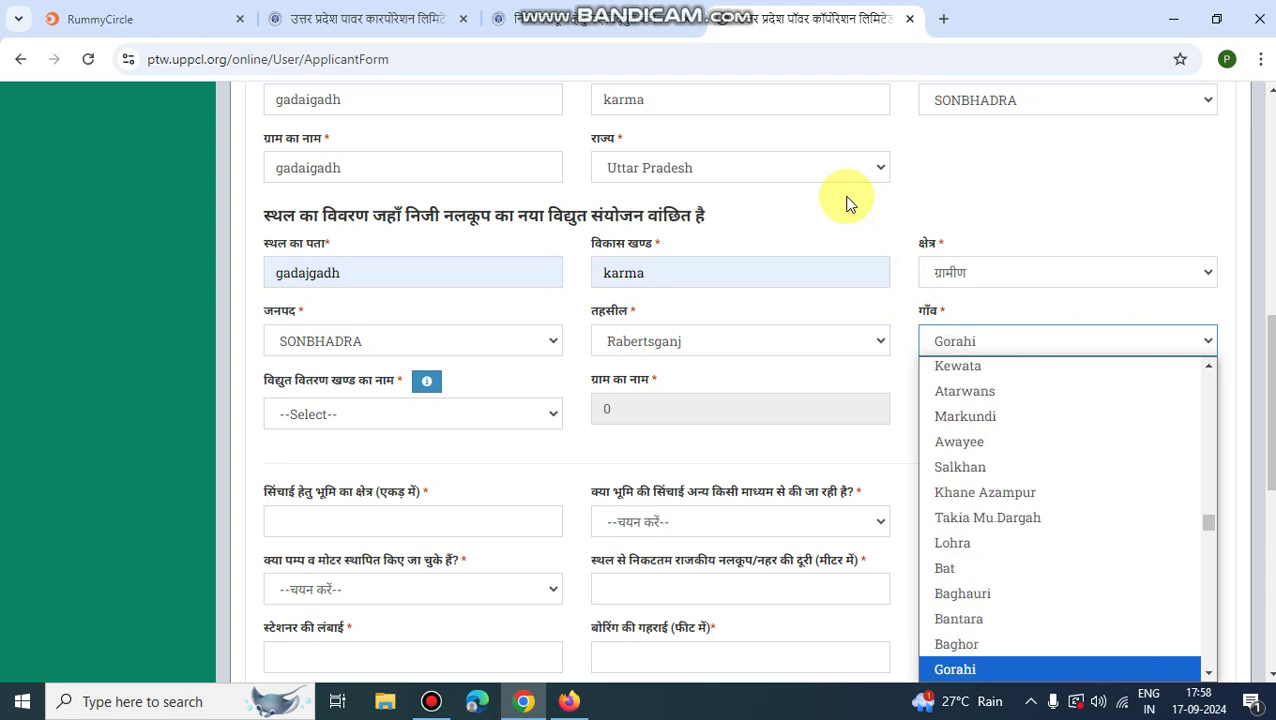
key(g)
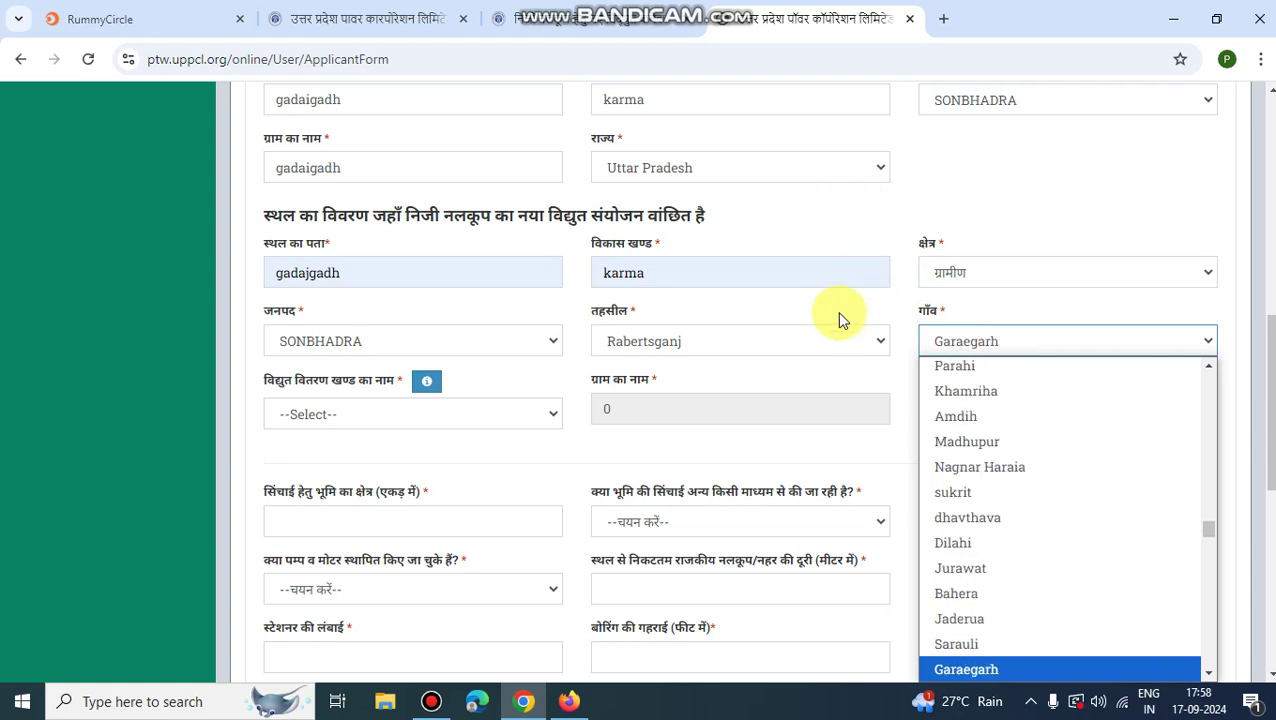
key(Return)
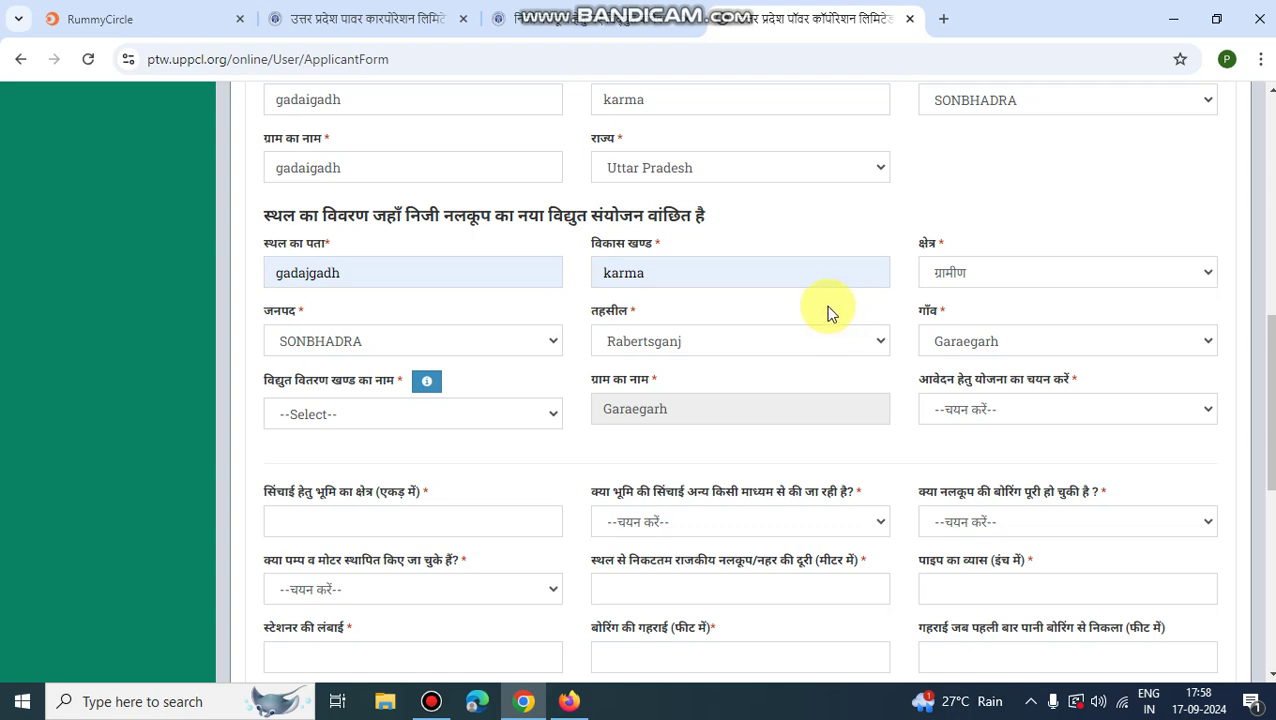
Step: Set the electricity distribution division to EDD ROBERTSGANJ and the application scheme to पूर्ण जमा योजना
click(345, 416)
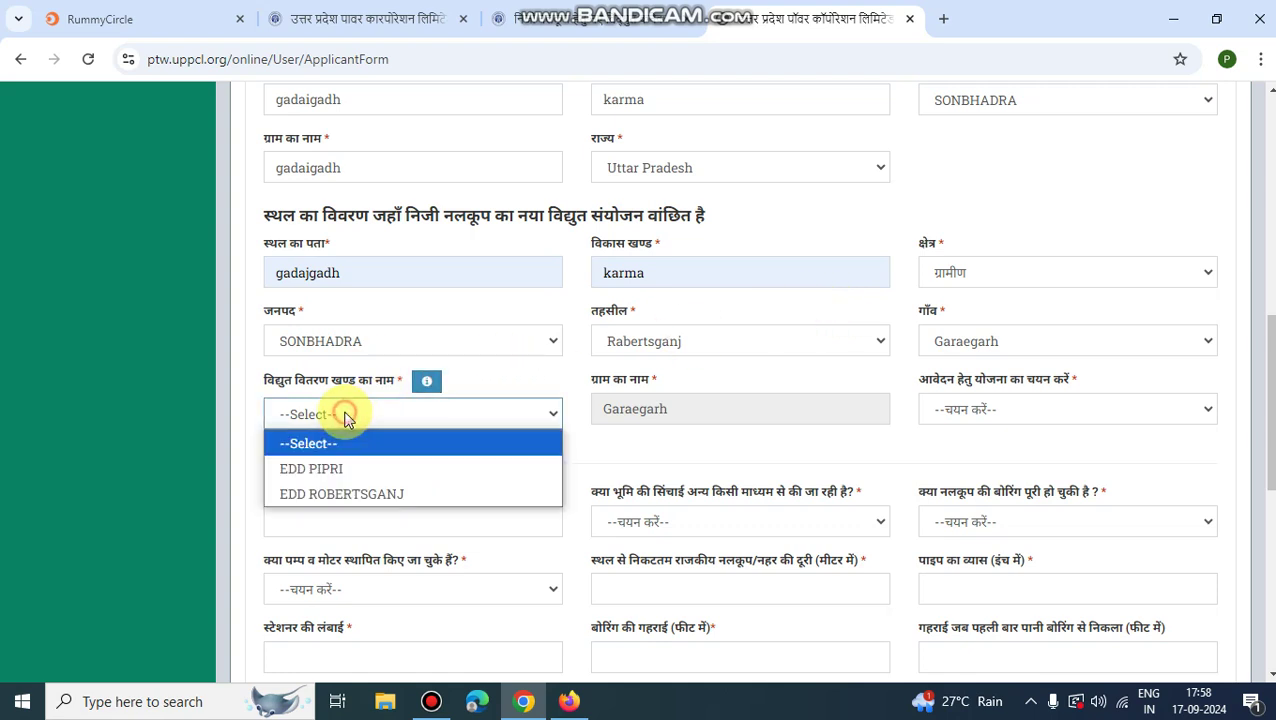
click(360, 494)
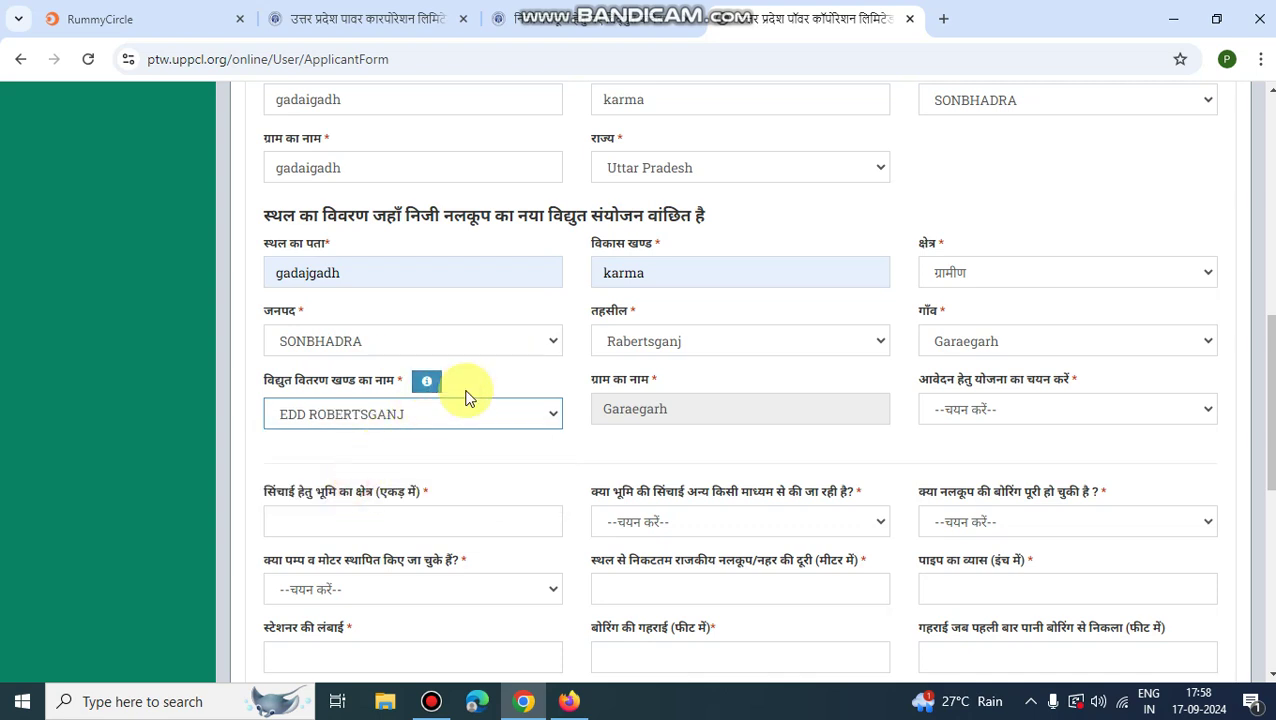
click(975, 410)
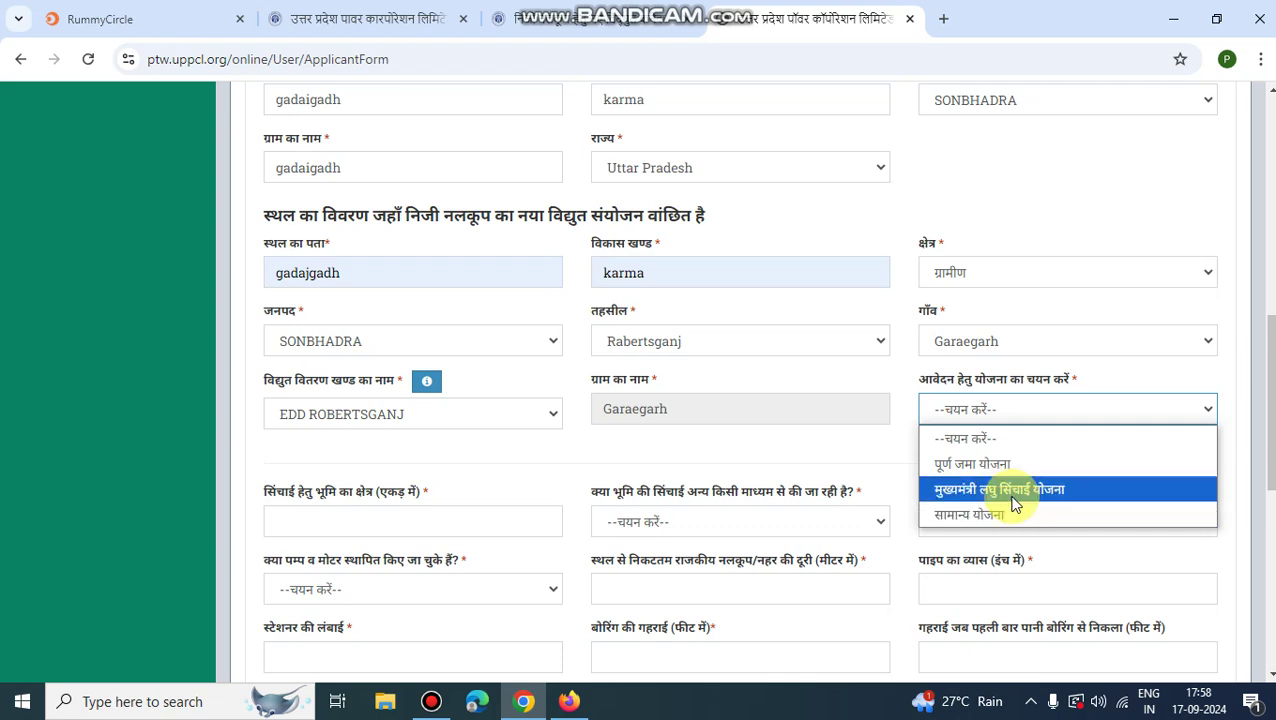
click(987, 464)
Step: Enter a required load of 3 HP and an irrigated land area of 2 acres
click(368, 520)
text(3)
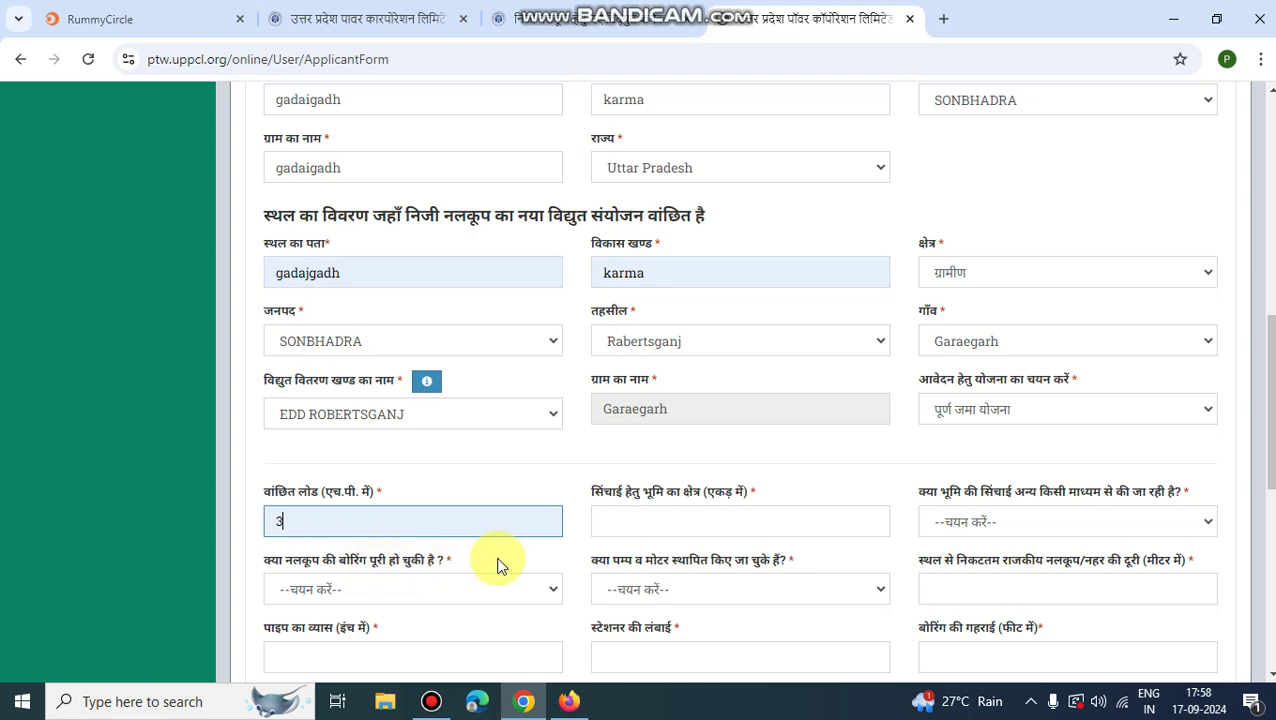
click(666, 526)
text(2)
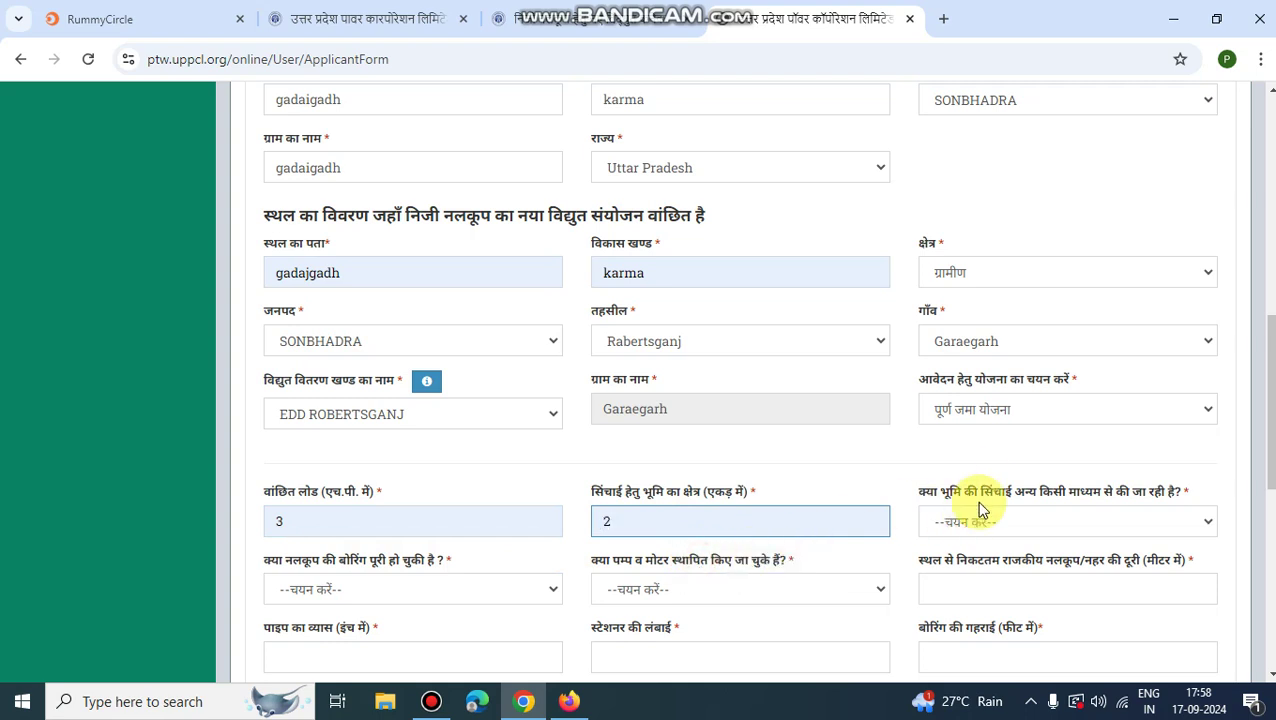
Step: Answer हाँ (yes) for irrigation by another source, for completed tube well boring, and for installed pump and motor
scroll(978, 515, down, 2)
click(1012, 336)
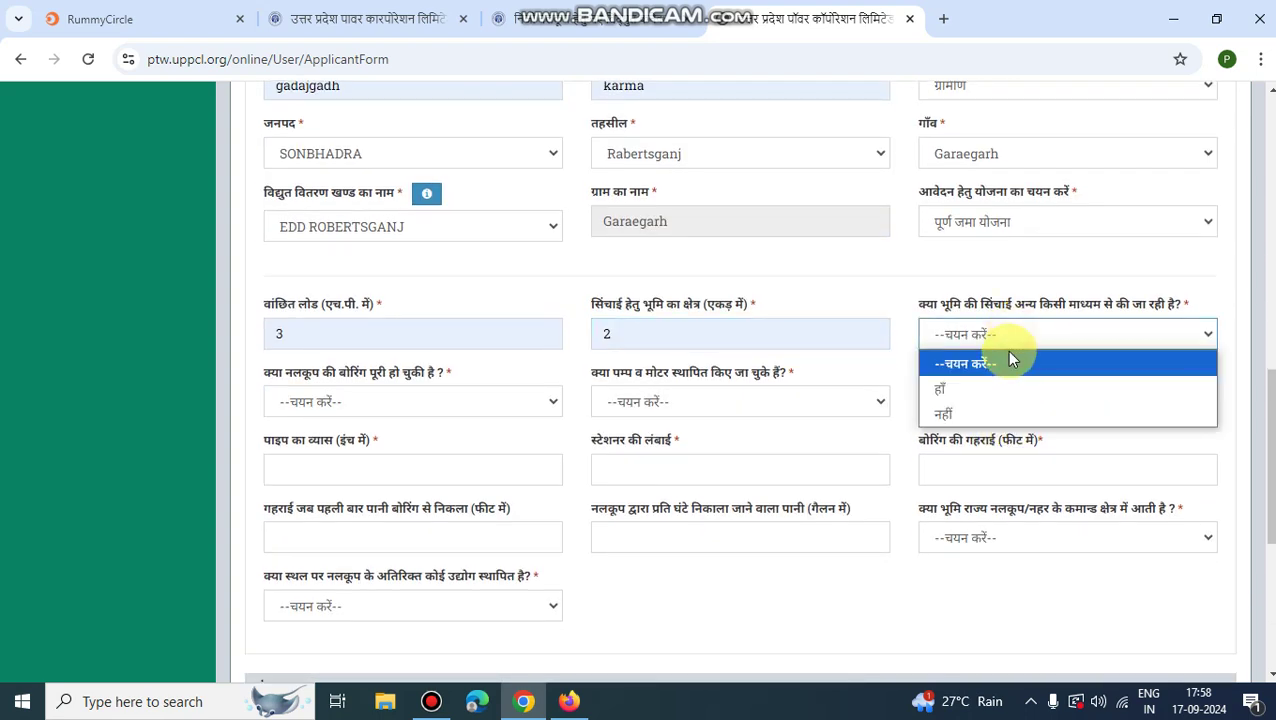
click(988, 384)
click(433, 403)
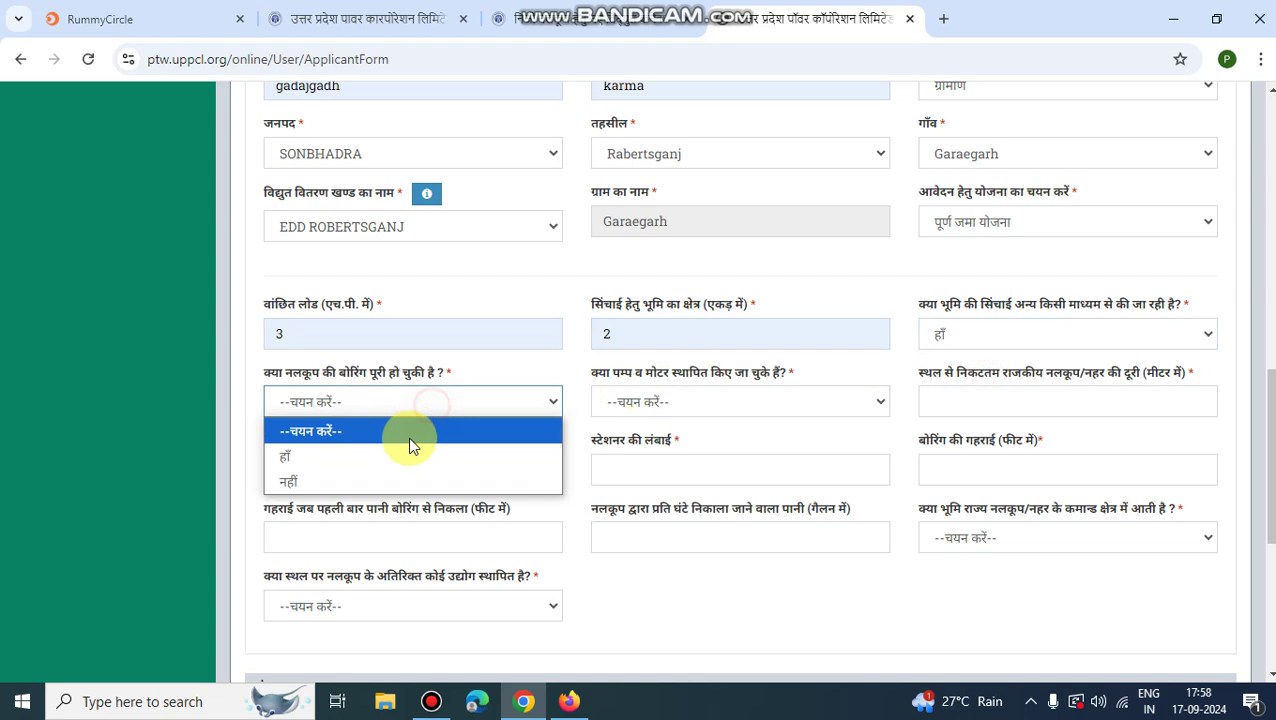
click(402, 452)
click(647, 403)
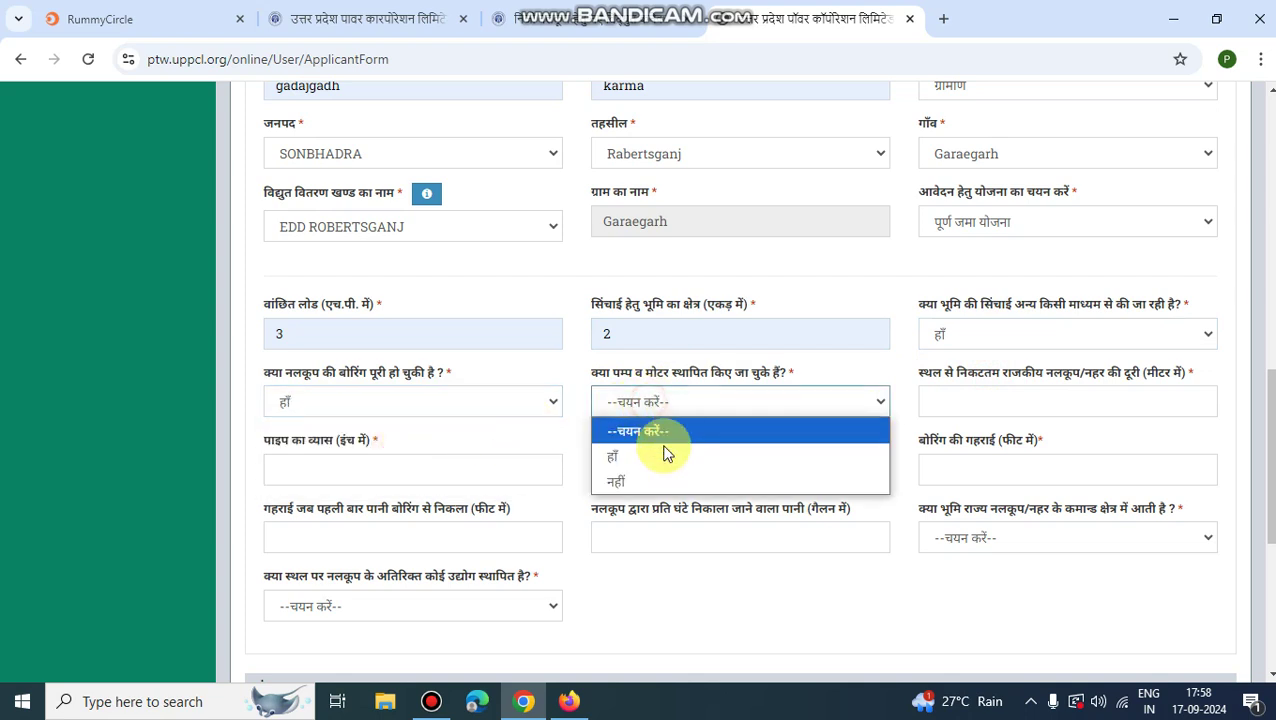
click(650, 456)
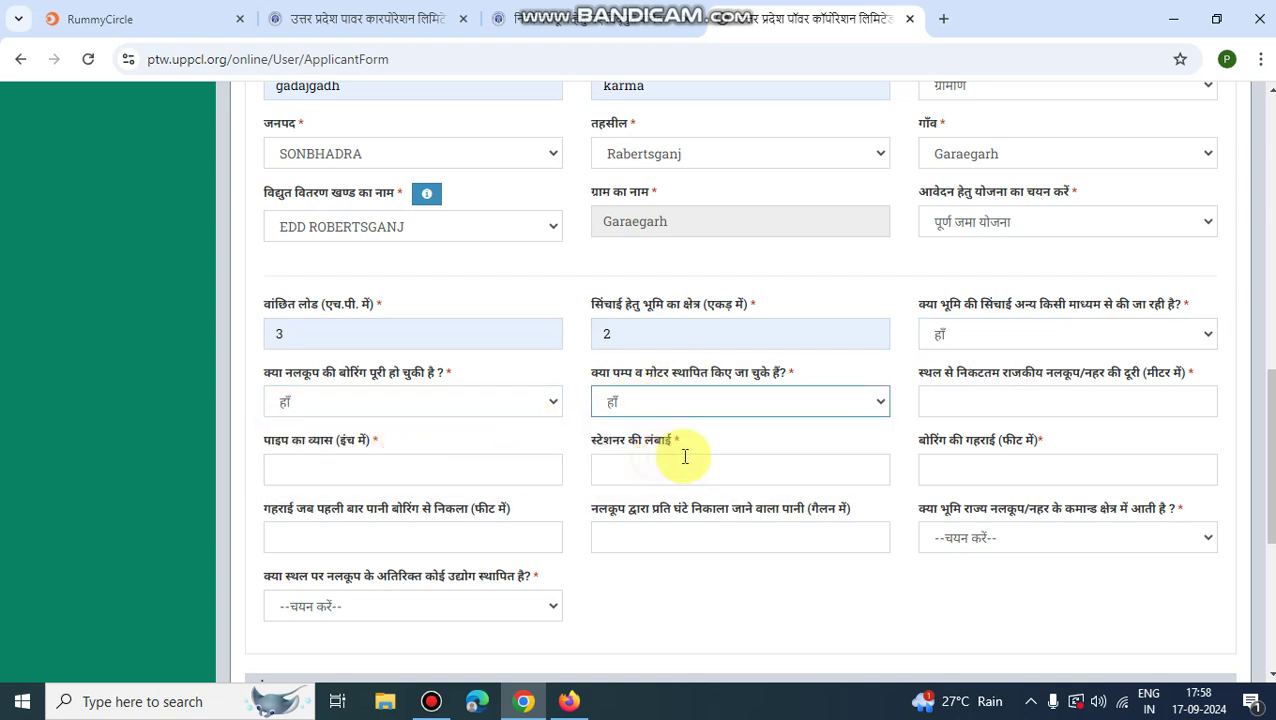
Step: Enter 1000 m distance to the nearest state tube well or canal, pipe diameter 7 inches, स्टेशनर length 25 and boring depth 280 feet
click(960, 399)
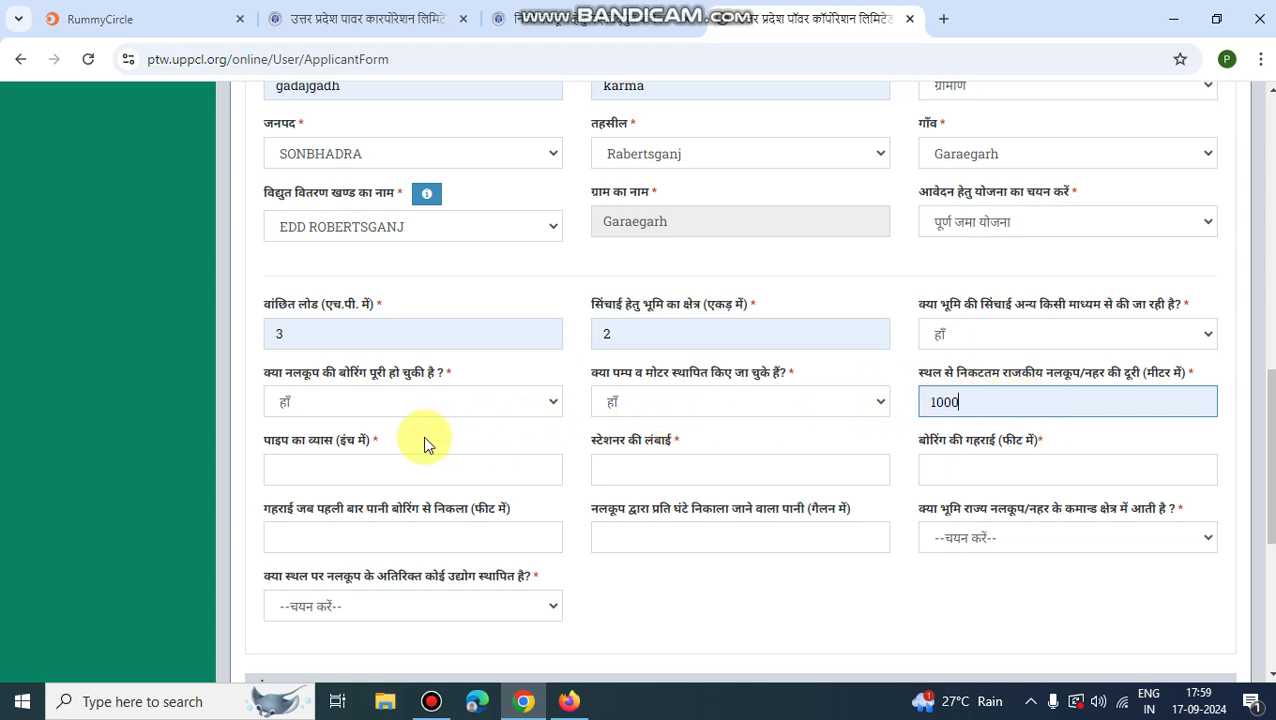
click(355, 466)
text(7)
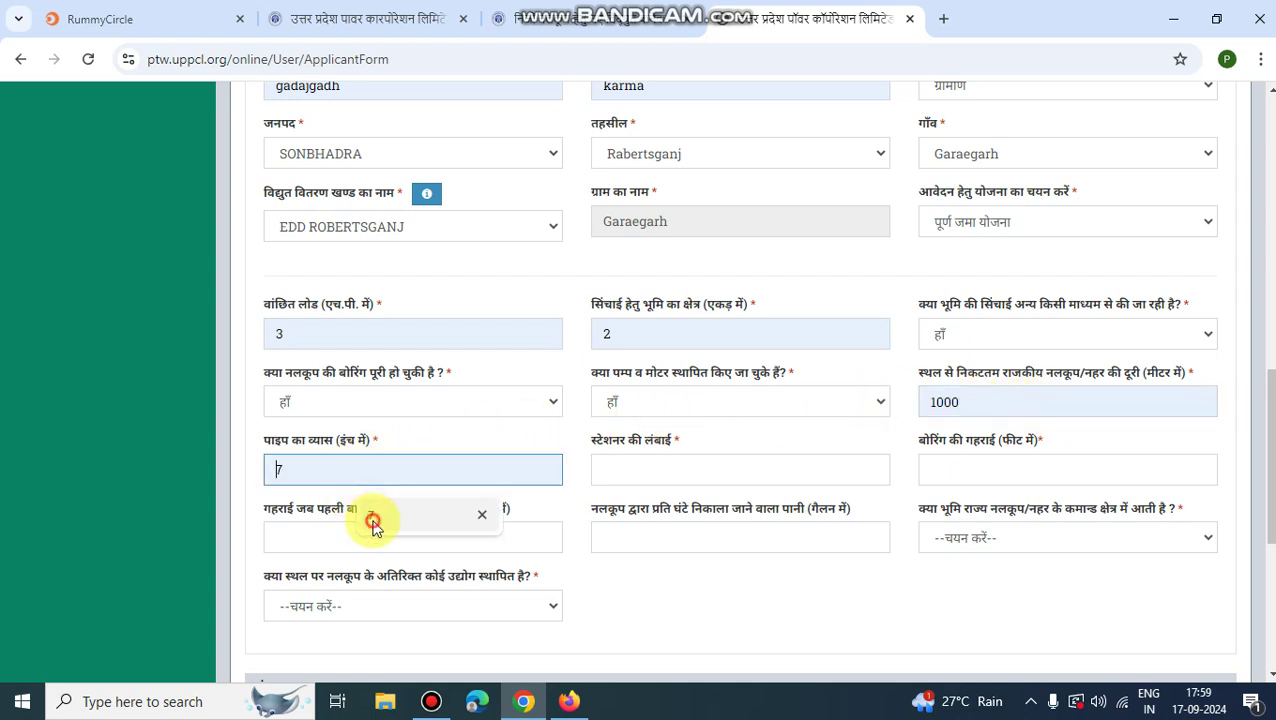
click(615, 470)
text(25)
click(705, 517)
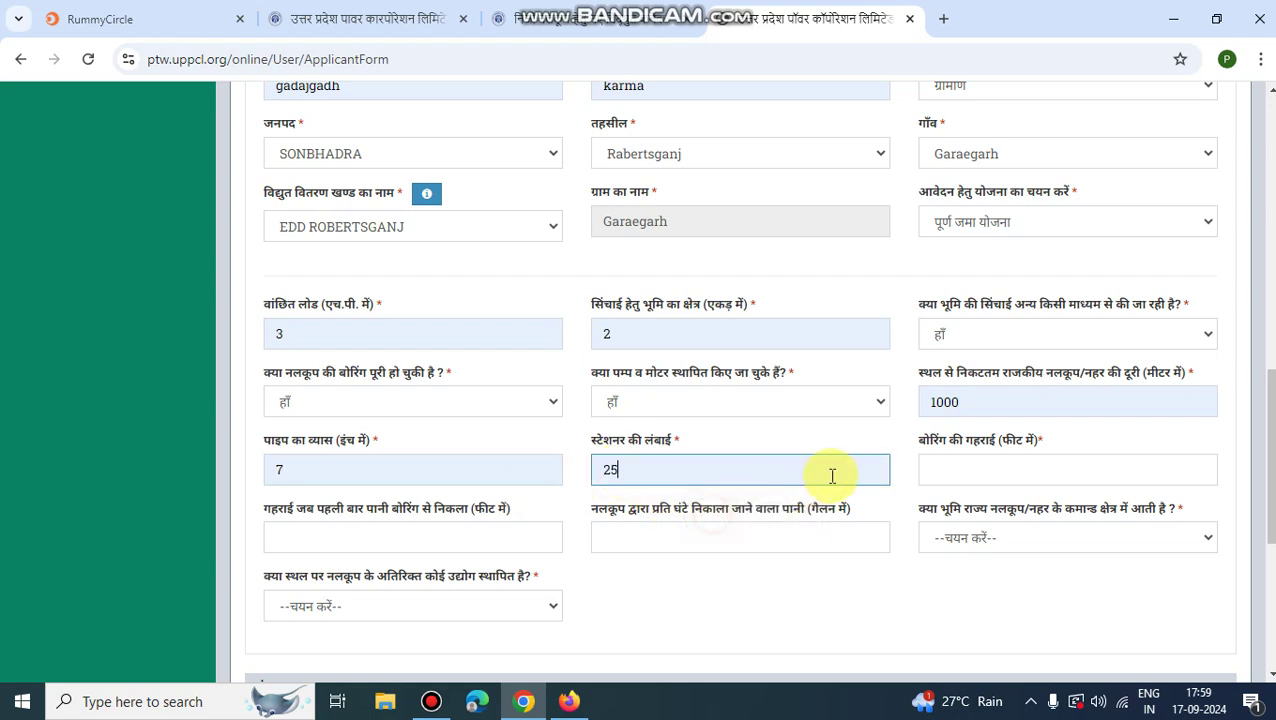
click(957, 468)
click(1021, 513)
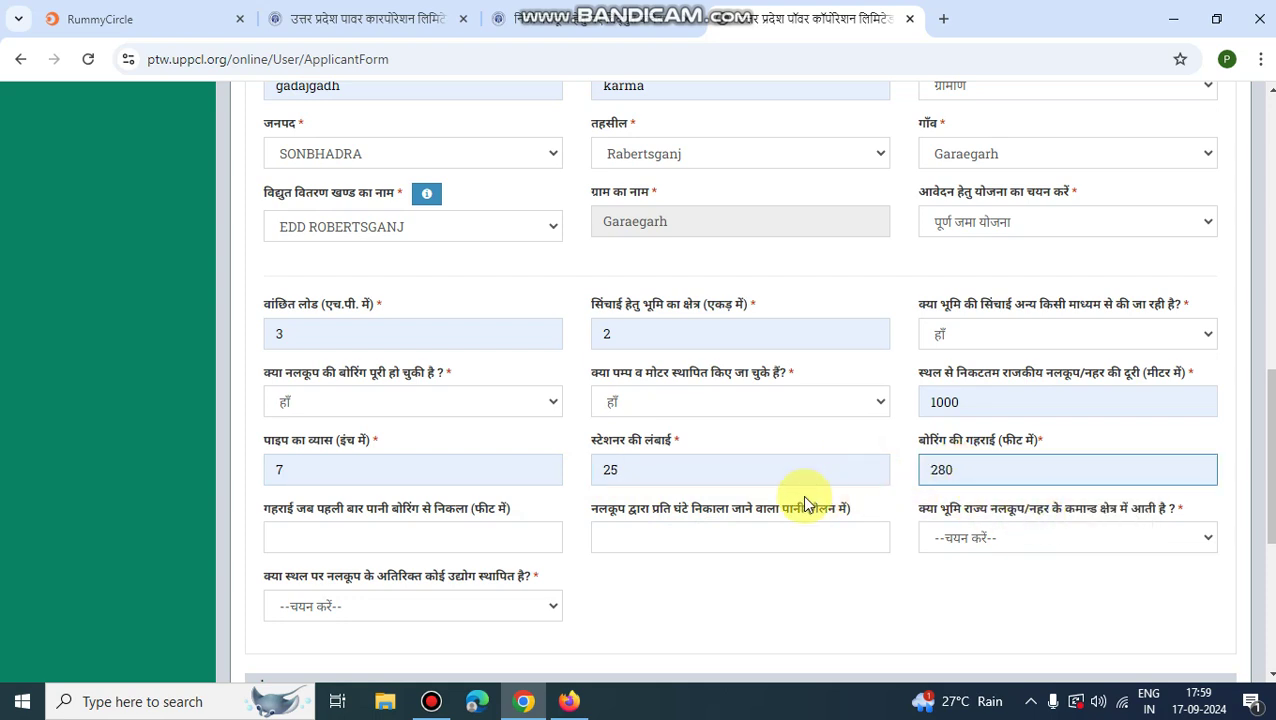
Step: Answer नहीं (no) for land in a state tube well or canal command area and for any other industry on the site
scroll(790, 490, down, 1)
click(968, 445)
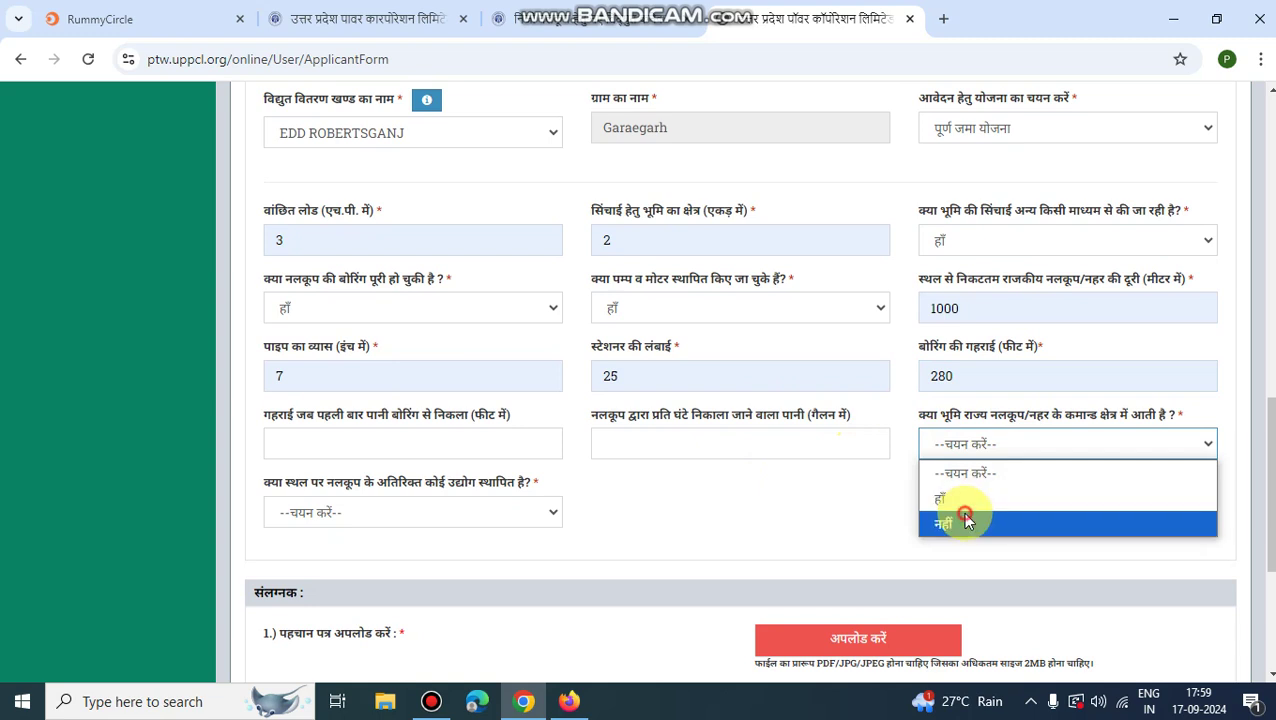
click(963, 515)
click(442, 512)
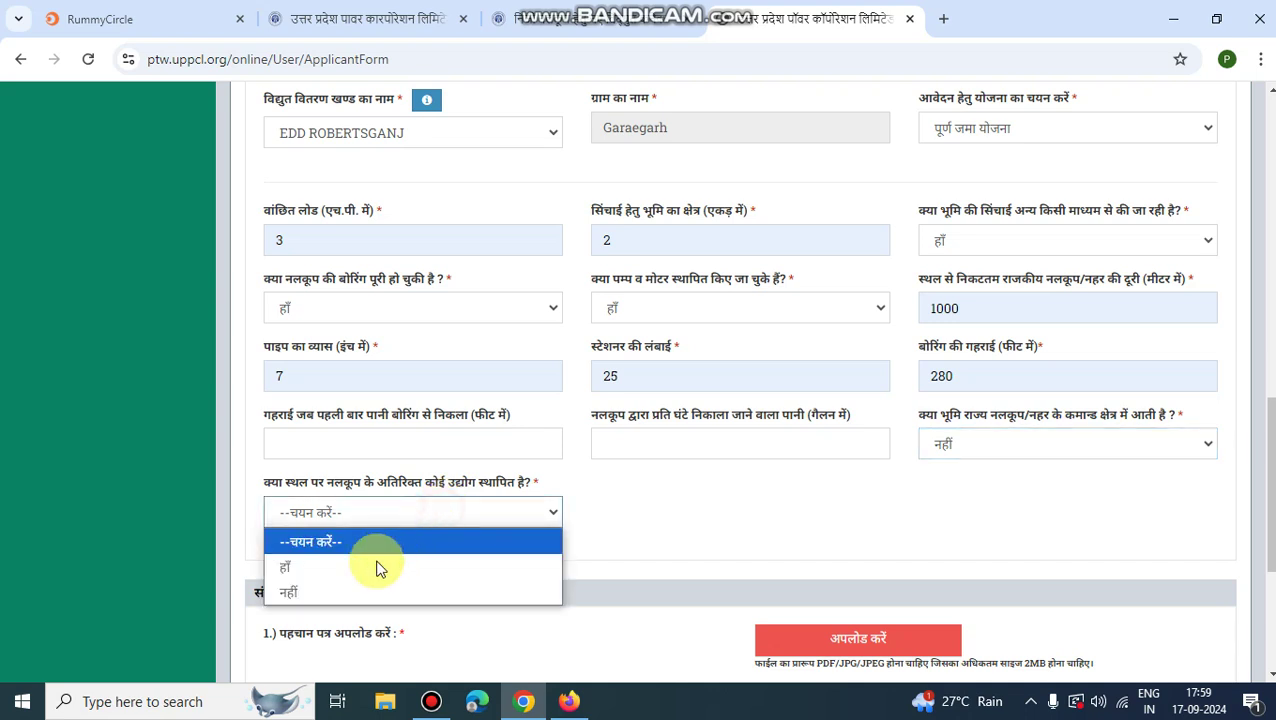
click(342, 590)
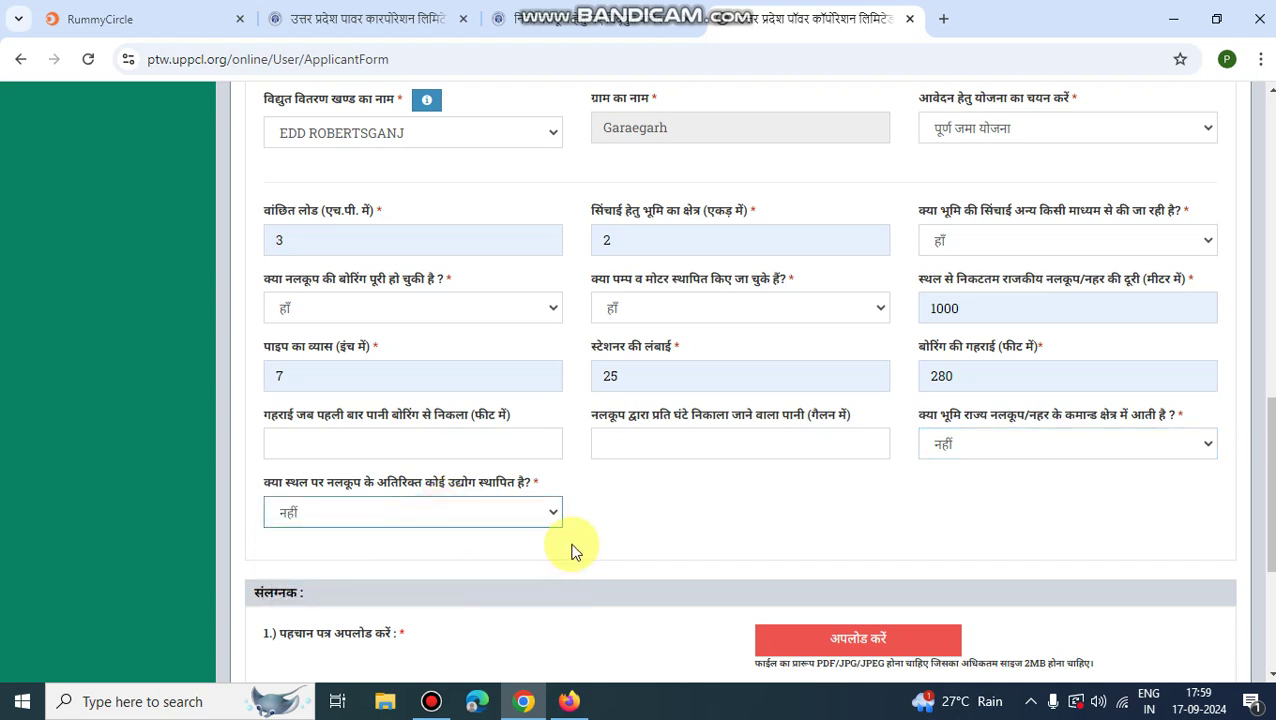
Step: Upload the identity document, file 1 as the land ownership certificate, and the file Image as the boring certificate
scroll(580, 540, down, 2)
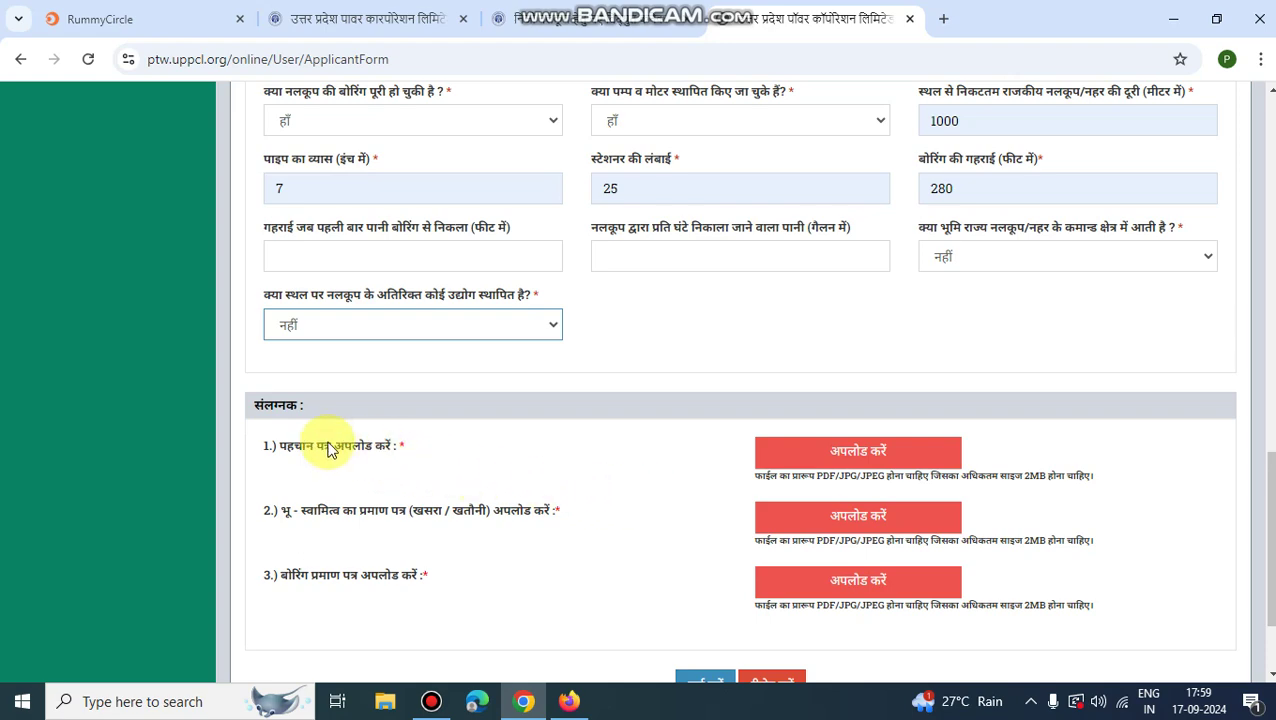
click(806, 450)
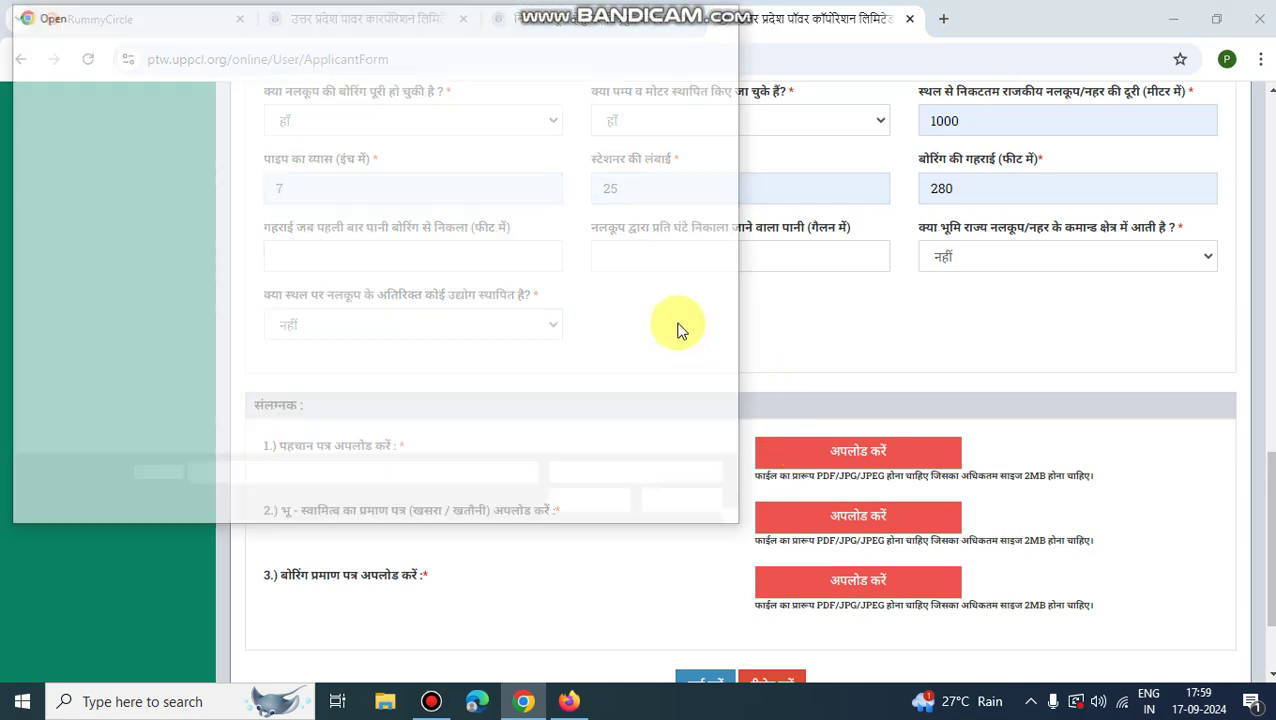
double_click(440, 135)
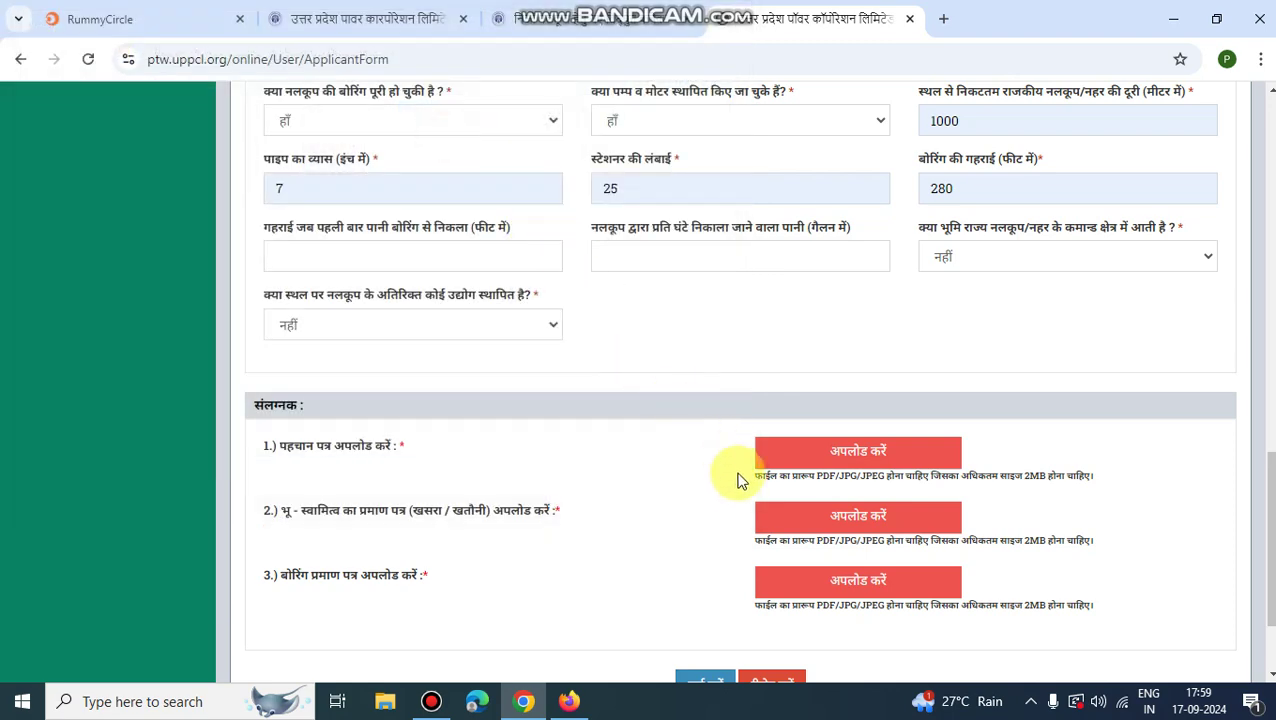
click(803, 515)
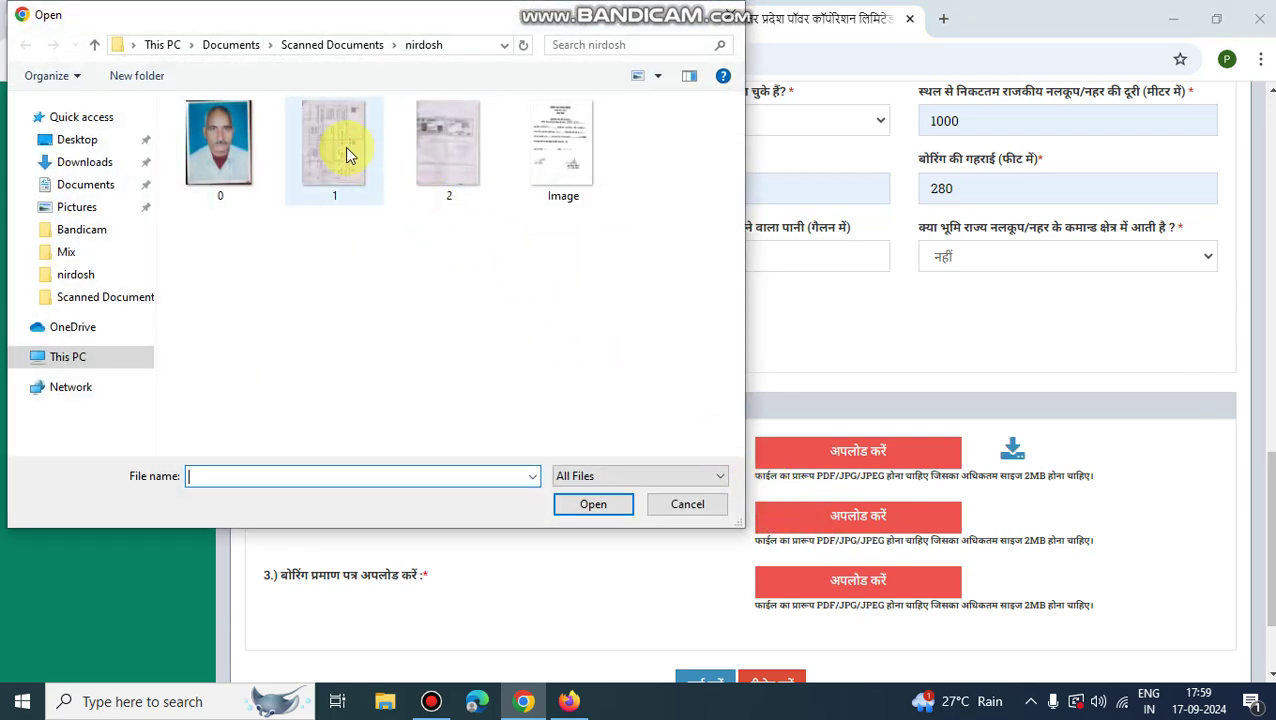
double_click(346, 150)
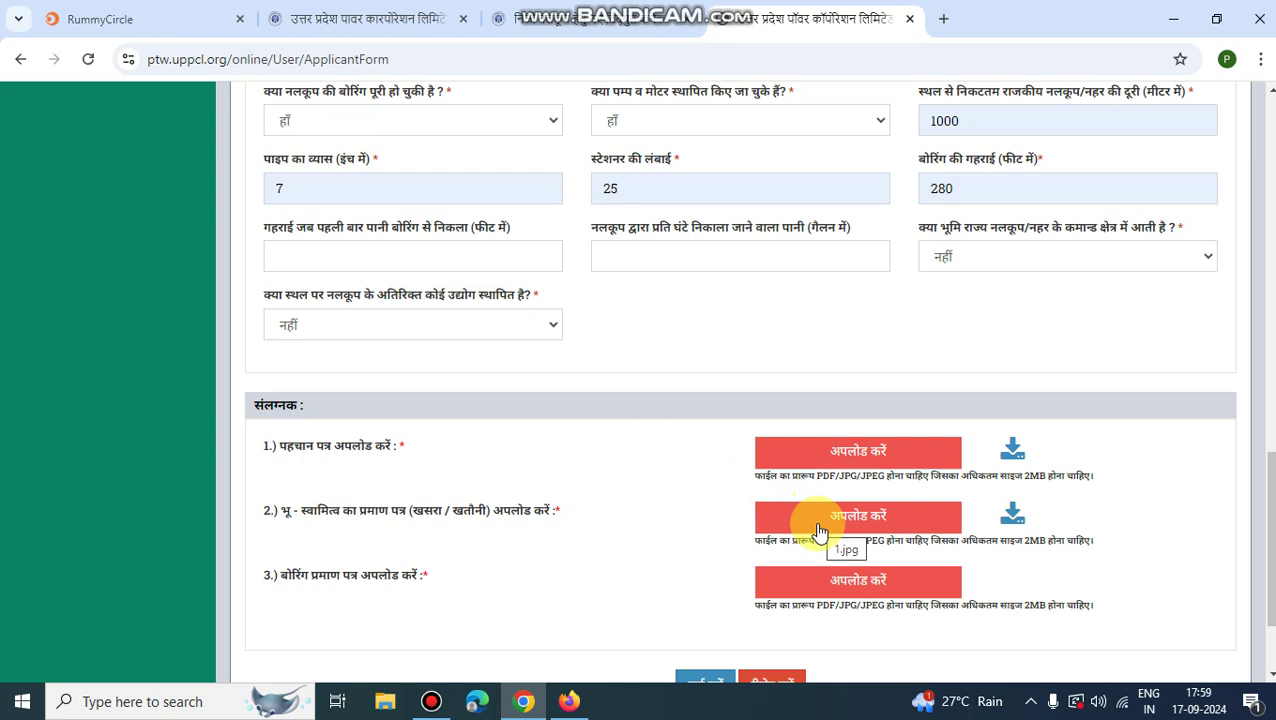
click(838, 584)
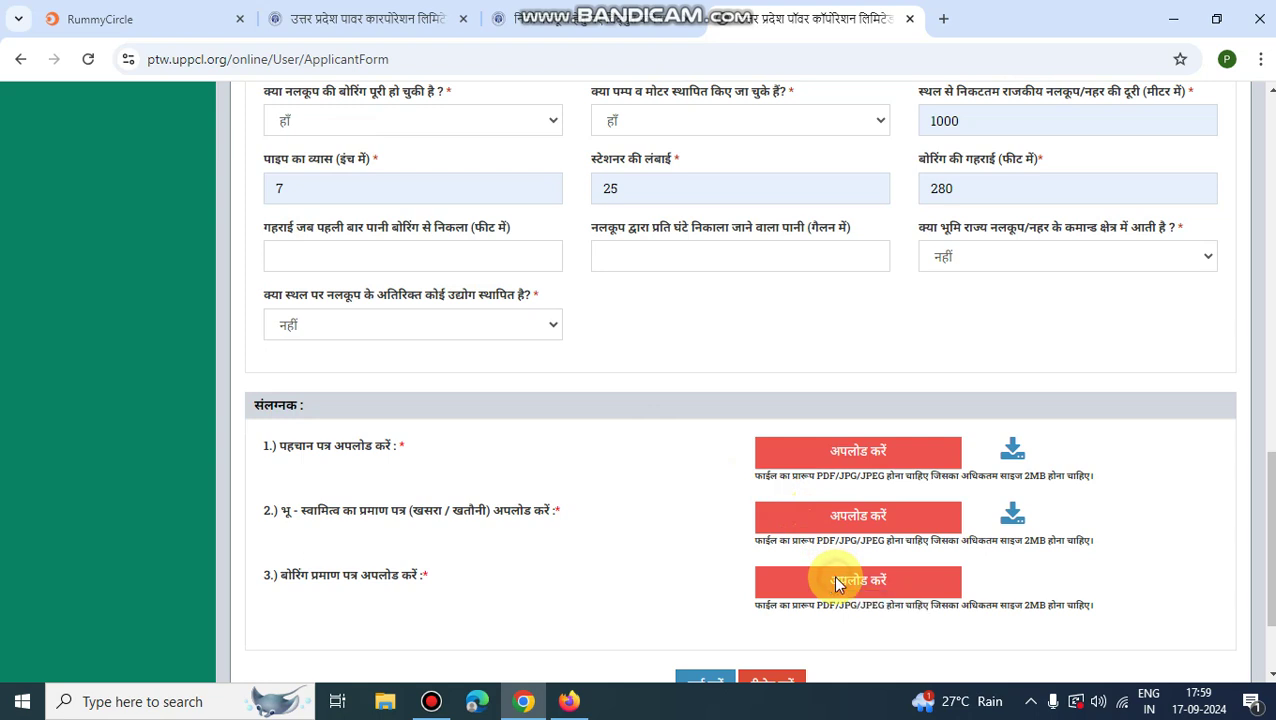
double_click(563, 175)
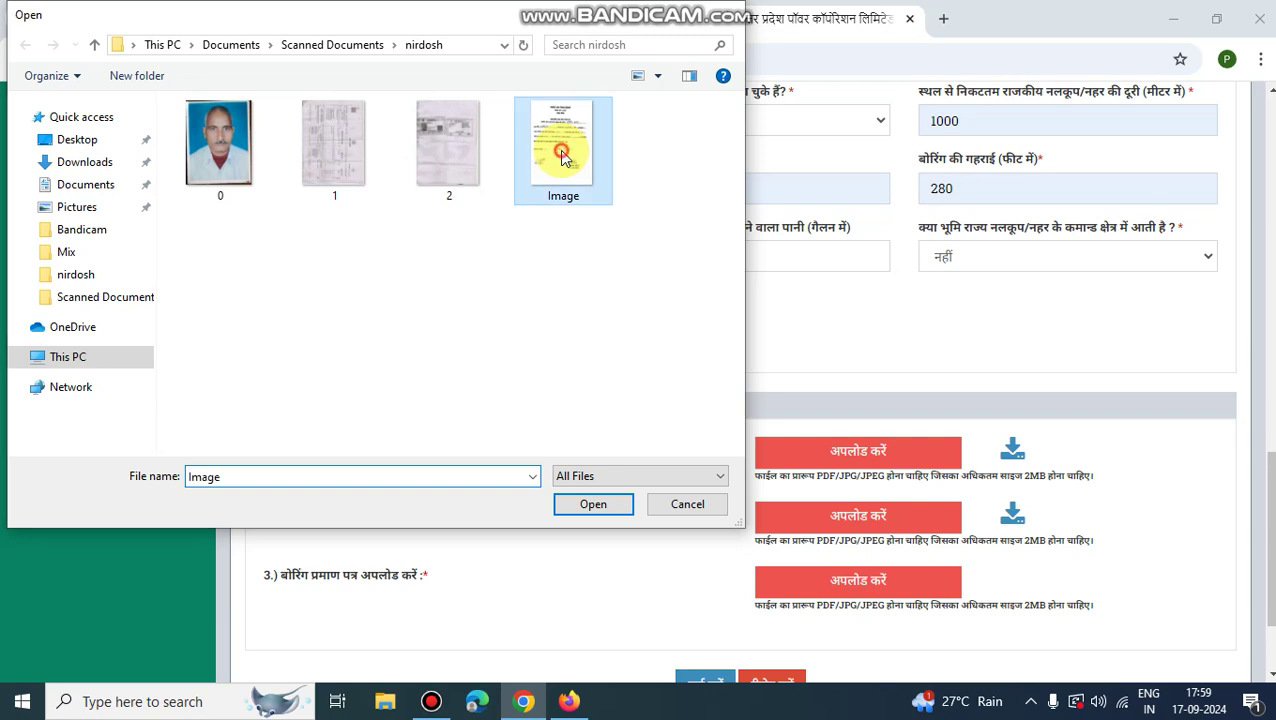
Step: Submit the completed step 1 application form
scroll(697, 549, down, 2)
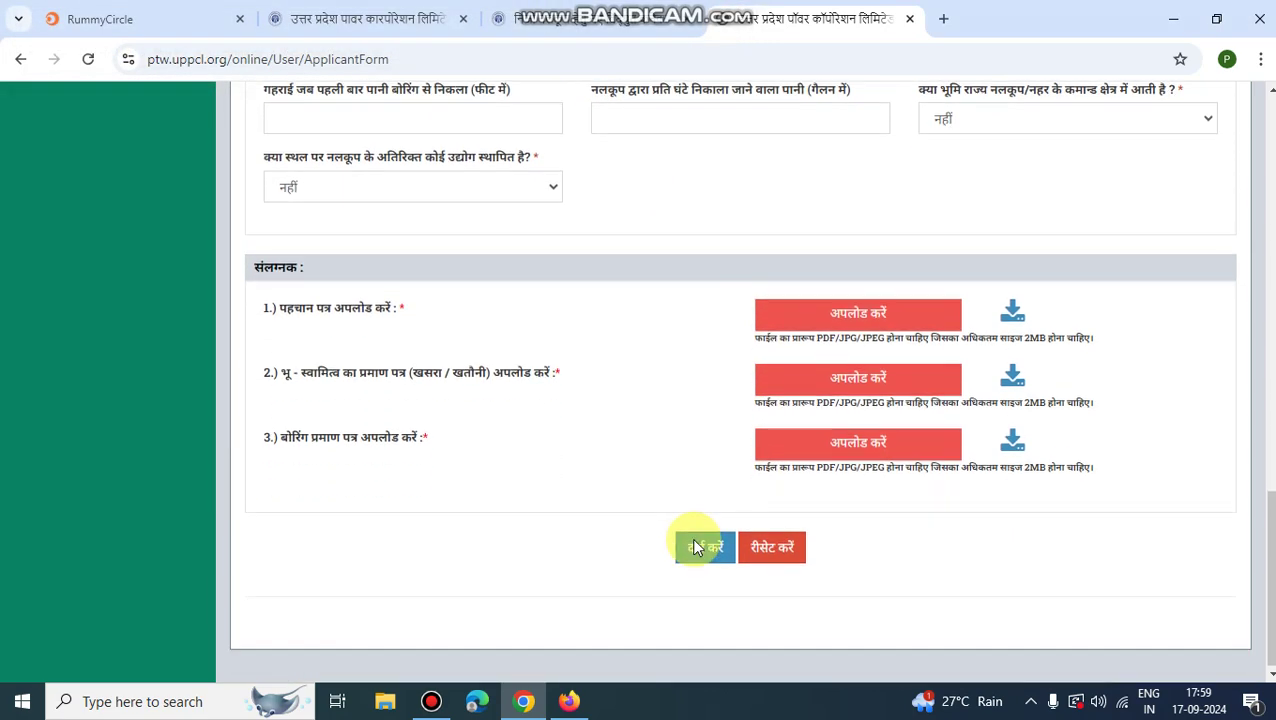
click(689, 551)
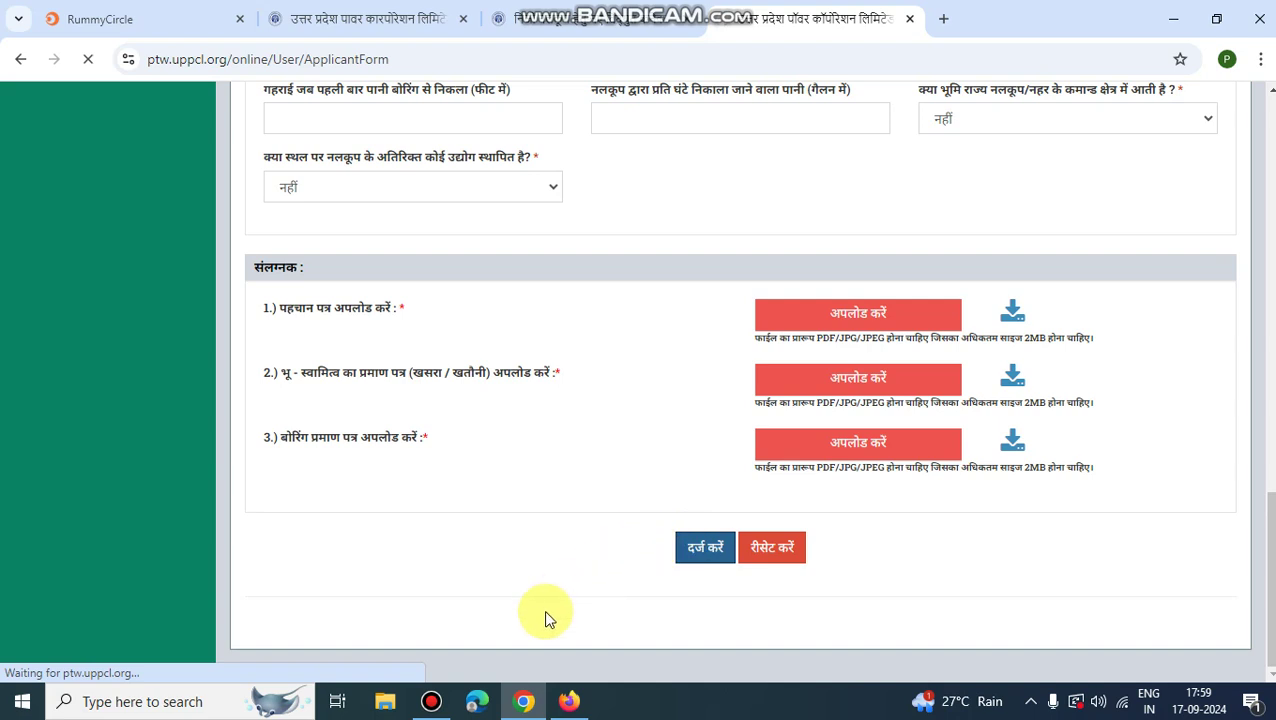
click(431, 701)
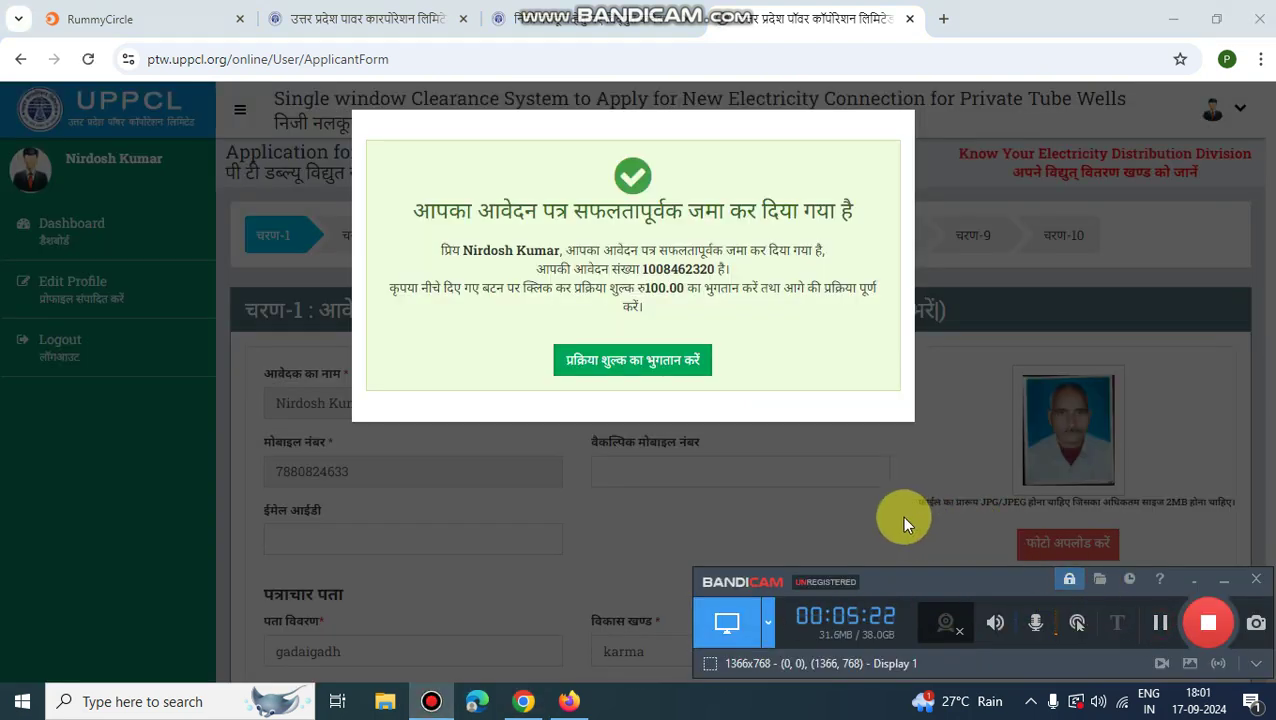
click(817, 512)
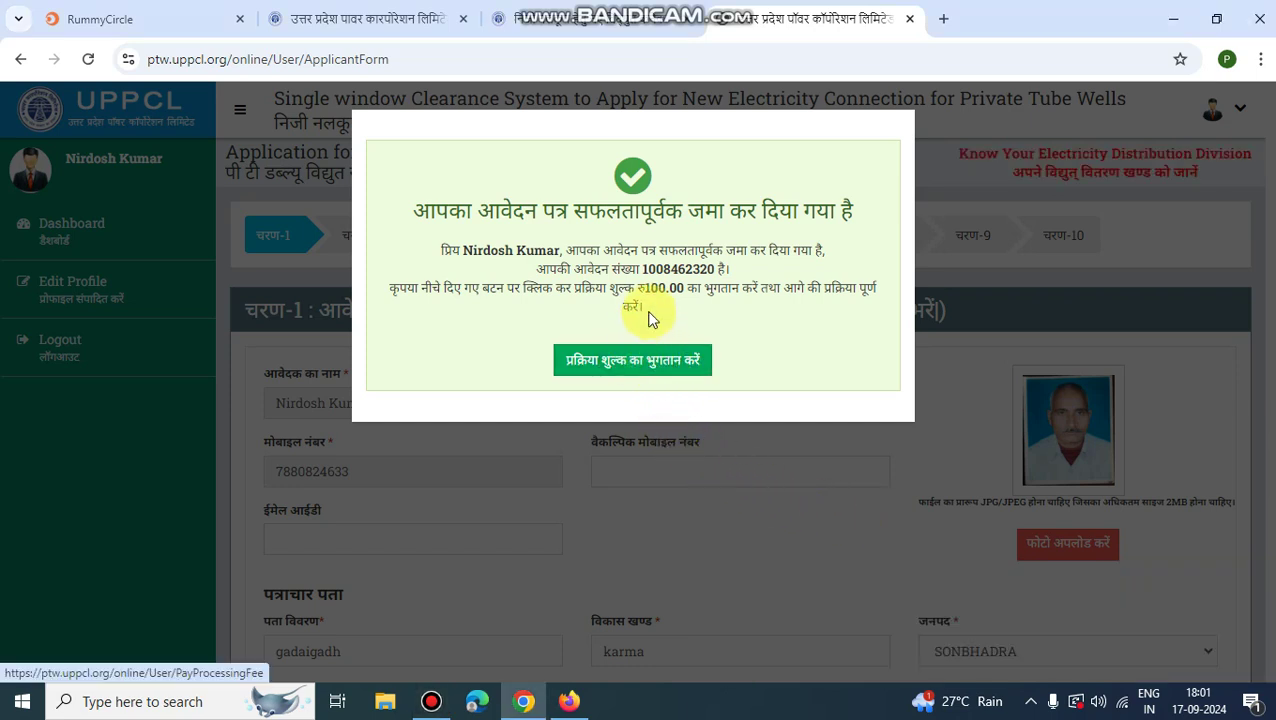
Step: Continue to the processing fee page and choose 19/09/2024, 20/09/2024 and 21/09/2024 as the site inspection dates
drag(644, 288, 706, 287)
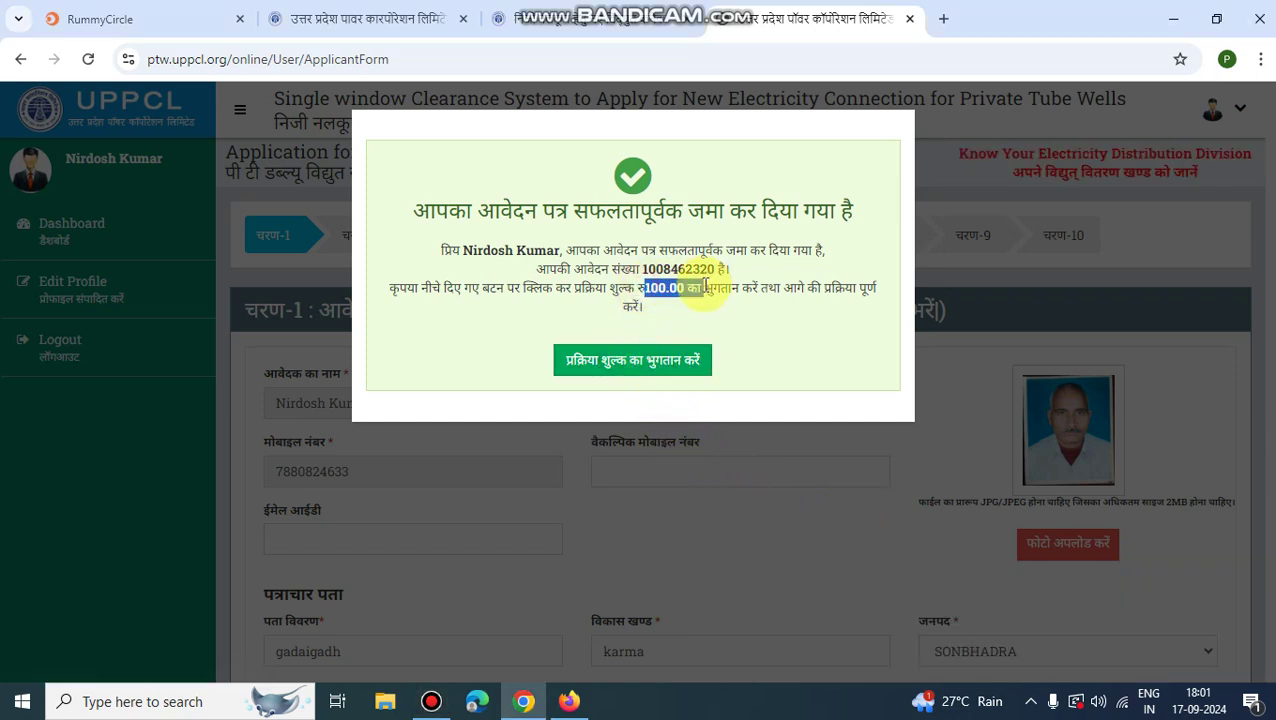
click(670, 377)
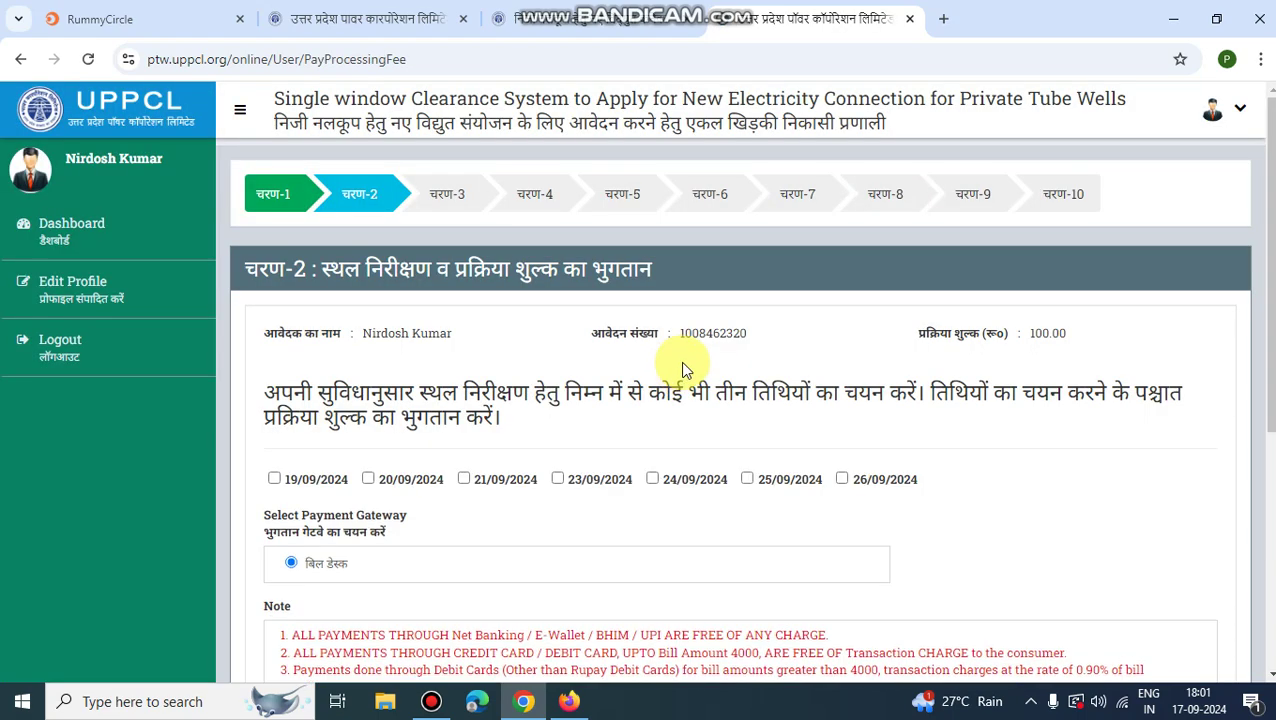
click(277, 478)
click(368, 478)
click(464, 478)
scroll(586, 428, down, 3)
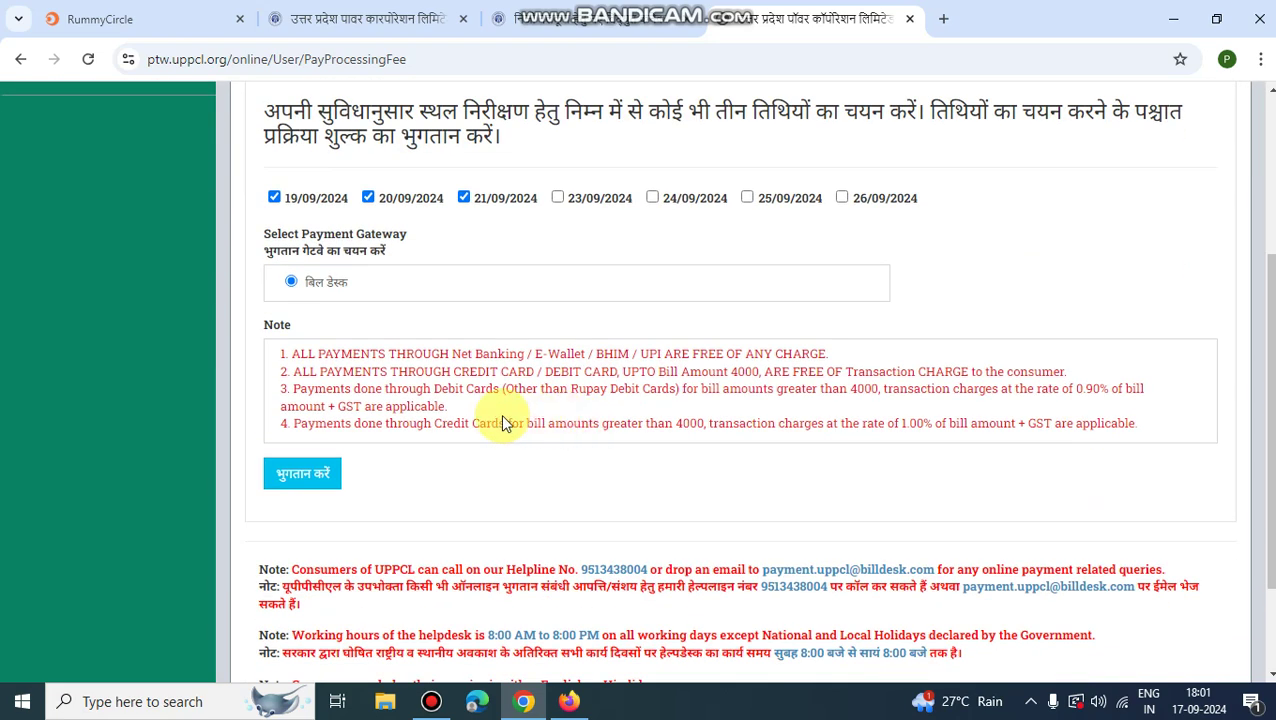
Step: Pay the ₹100.00 processing fee through the BillDesk gateway using the QR payment method
click(320, 480)
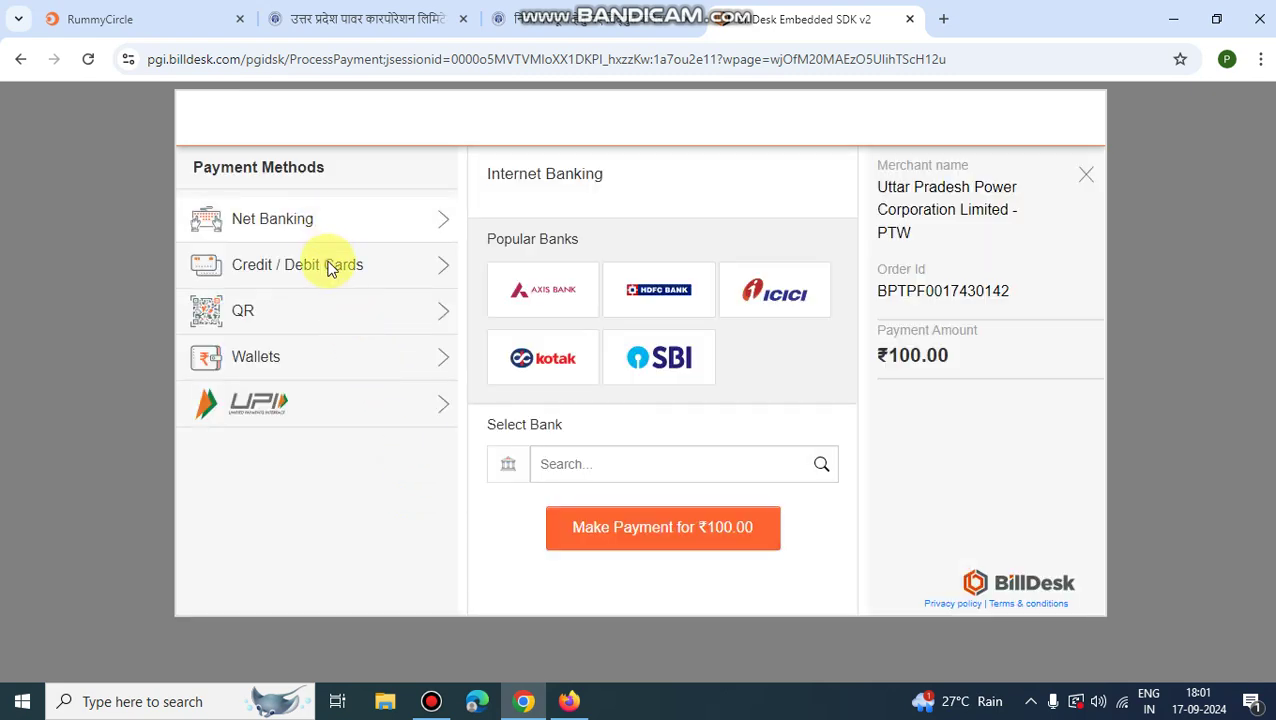
click(320, 314)
click(549, 272)
click(652, 438)
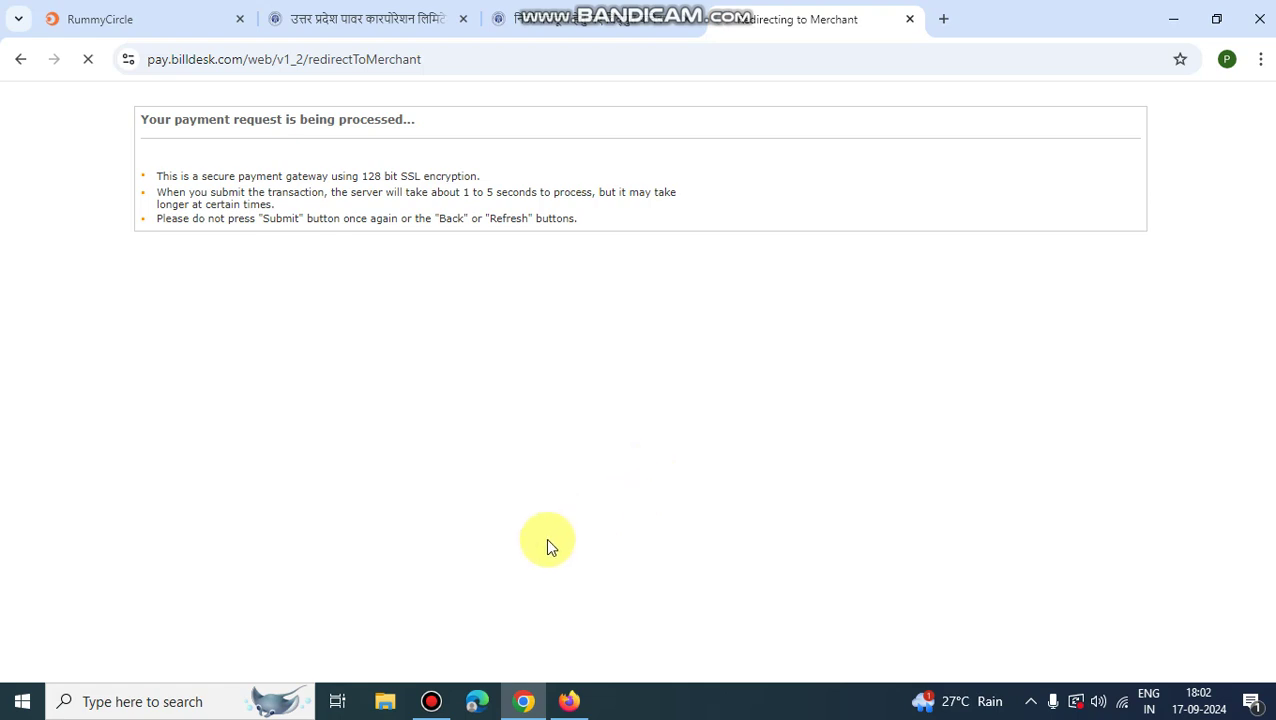
click(440, 699)
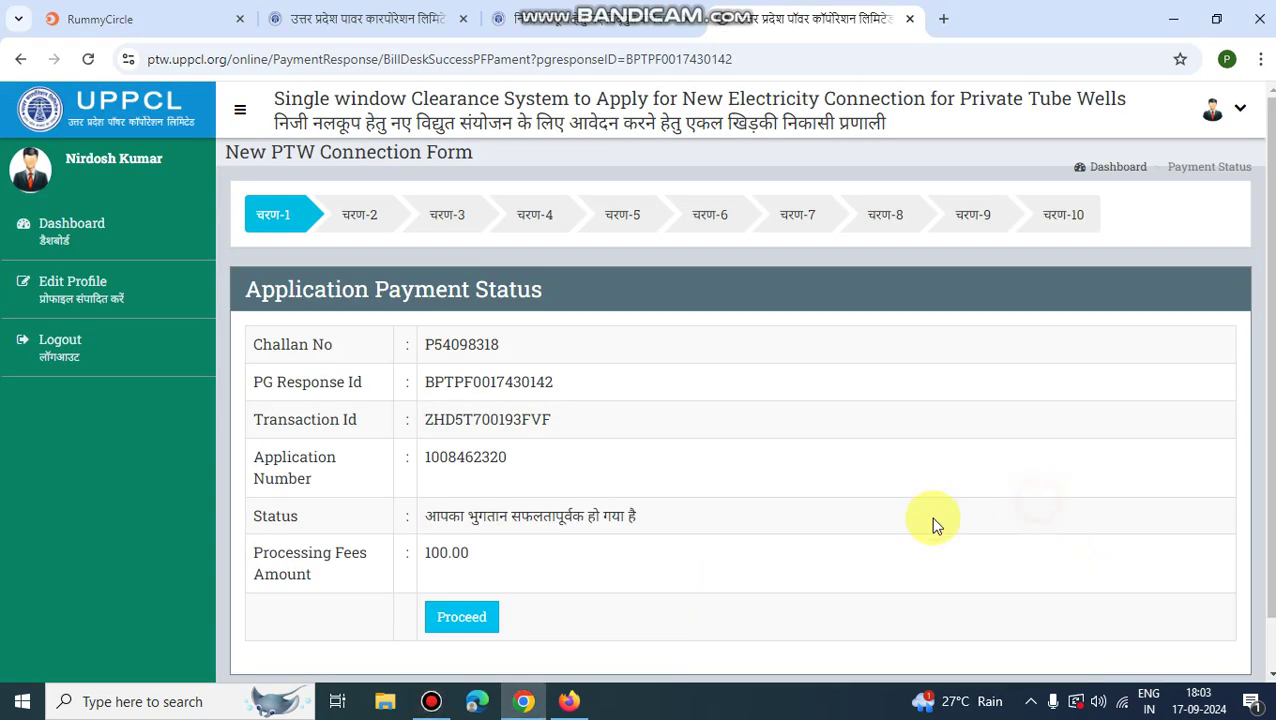
Step: Check the payment status of the processing fee and proceed with the application
drag(466, 521, 561, 552)
click(471, 617)
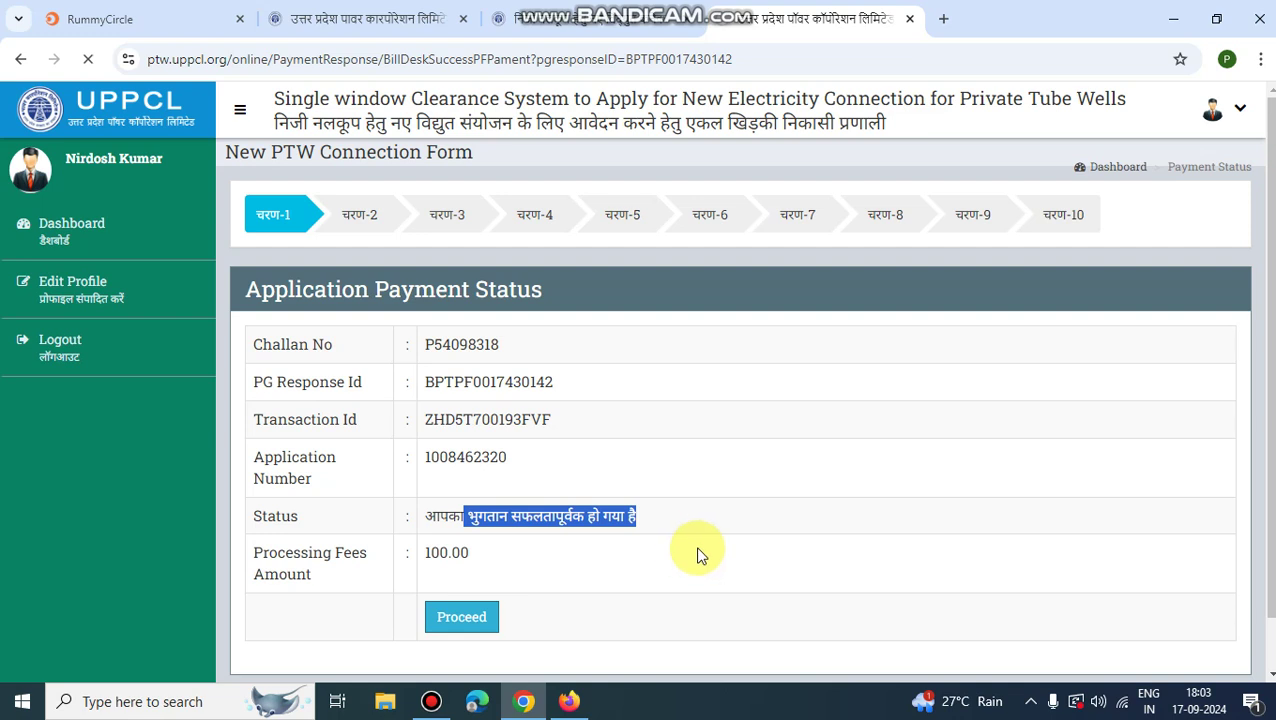
click(431, 701)
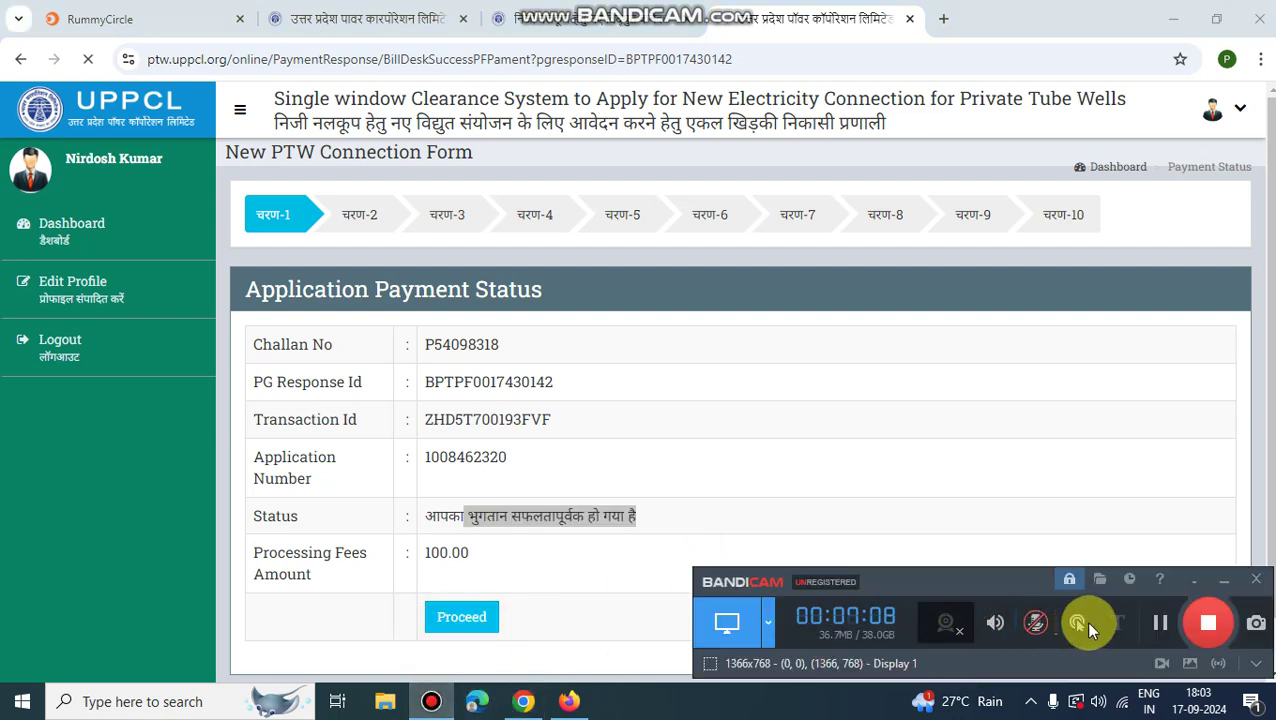
click(1158, 620)
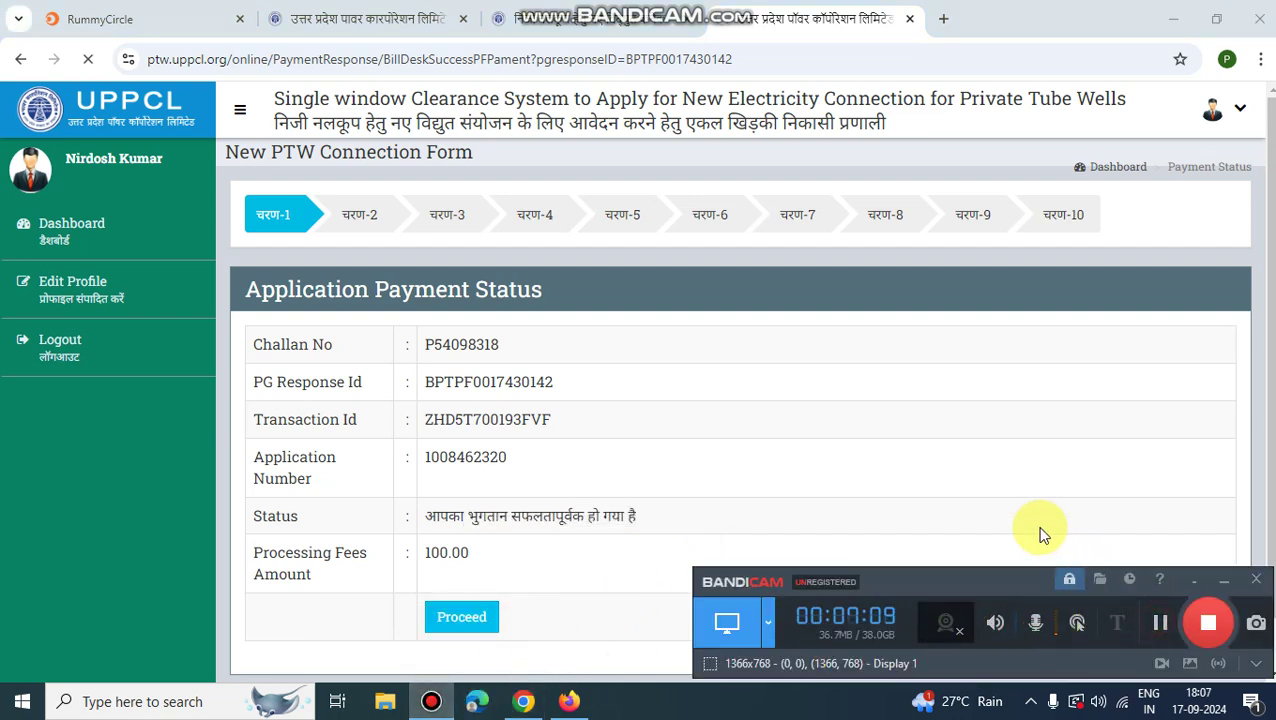
click(1005, 507)
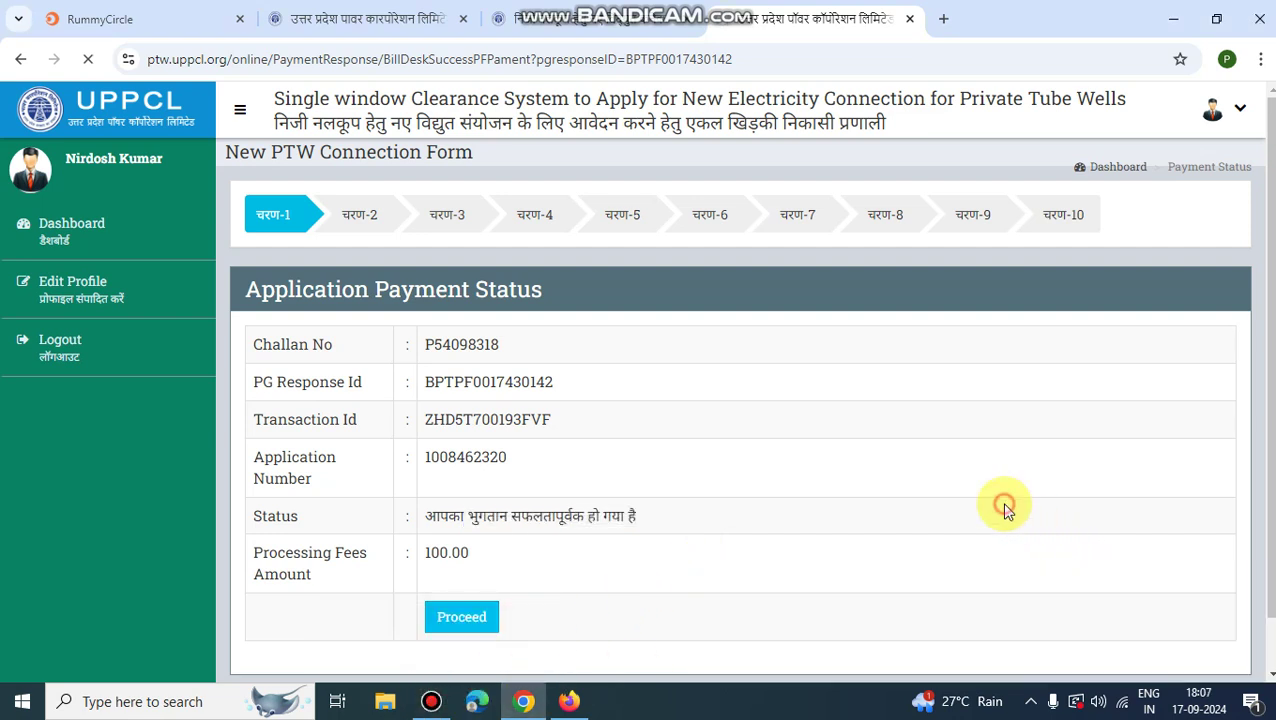